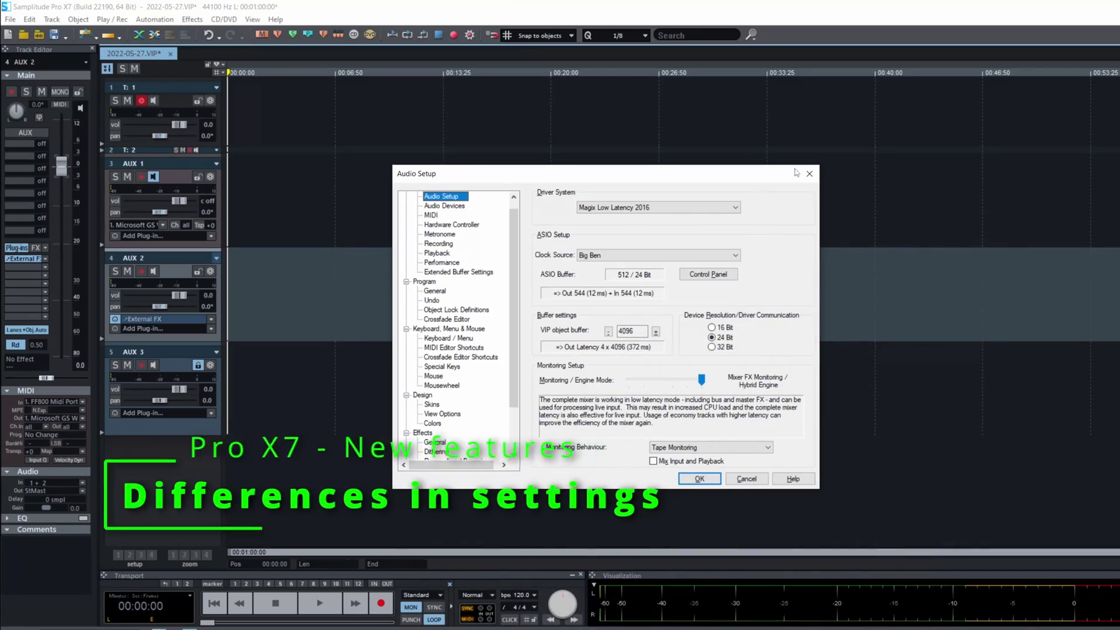
Reopen Audio Setup and switch the driver system to ASIO Fireface USB.
{"action": "left_click", "coordinate": [810, 174]}
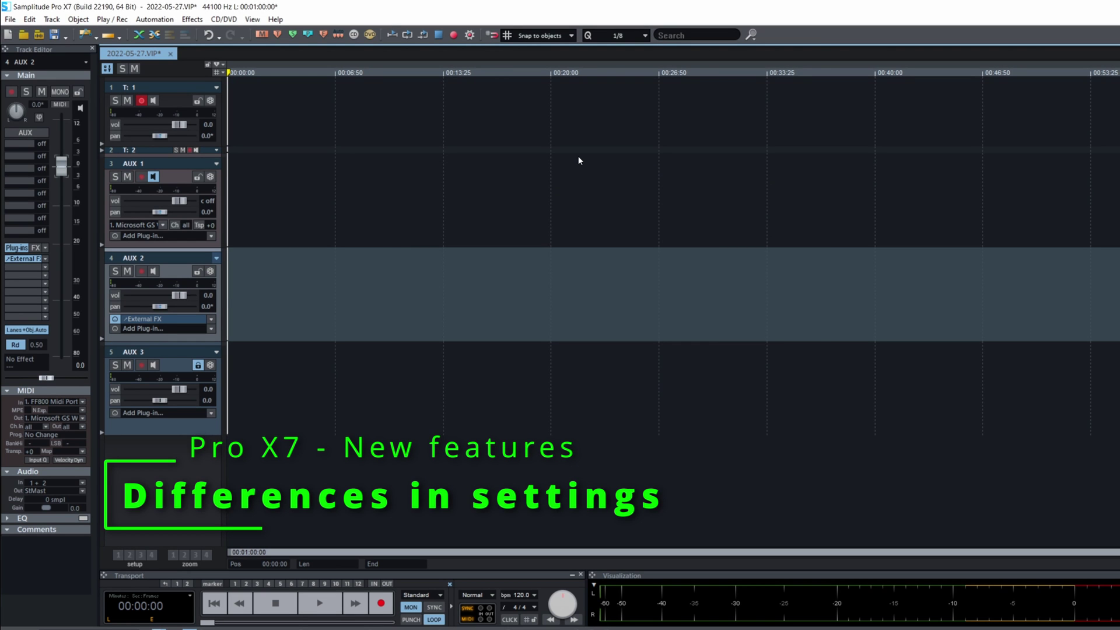
{"action": "key", "text": "y"}
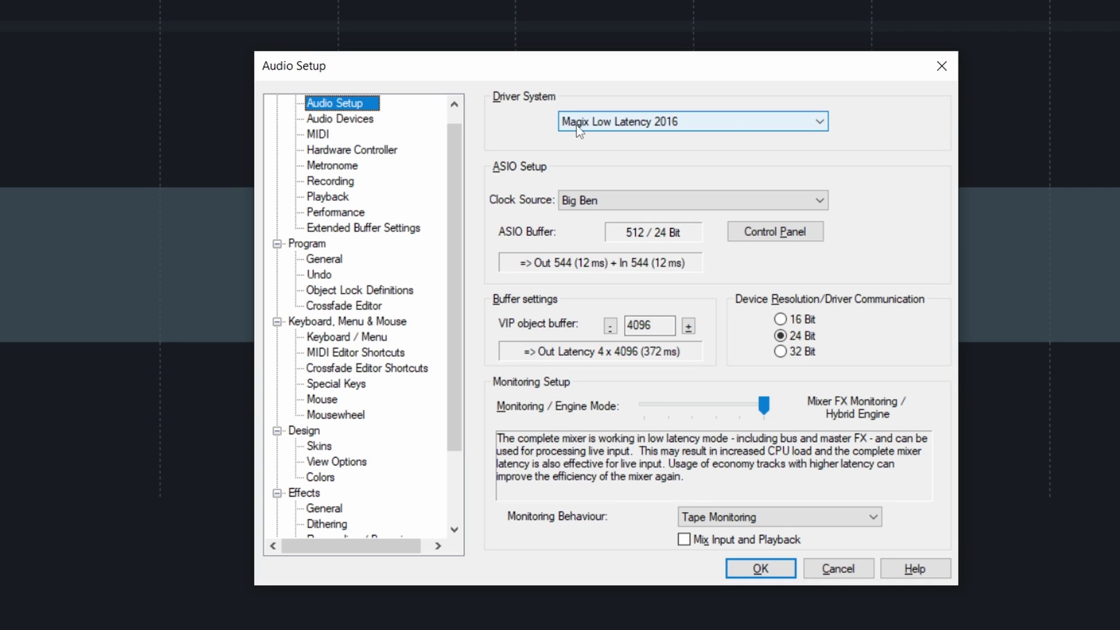
{"action": "left_click", "coordinate": [690, 126]}
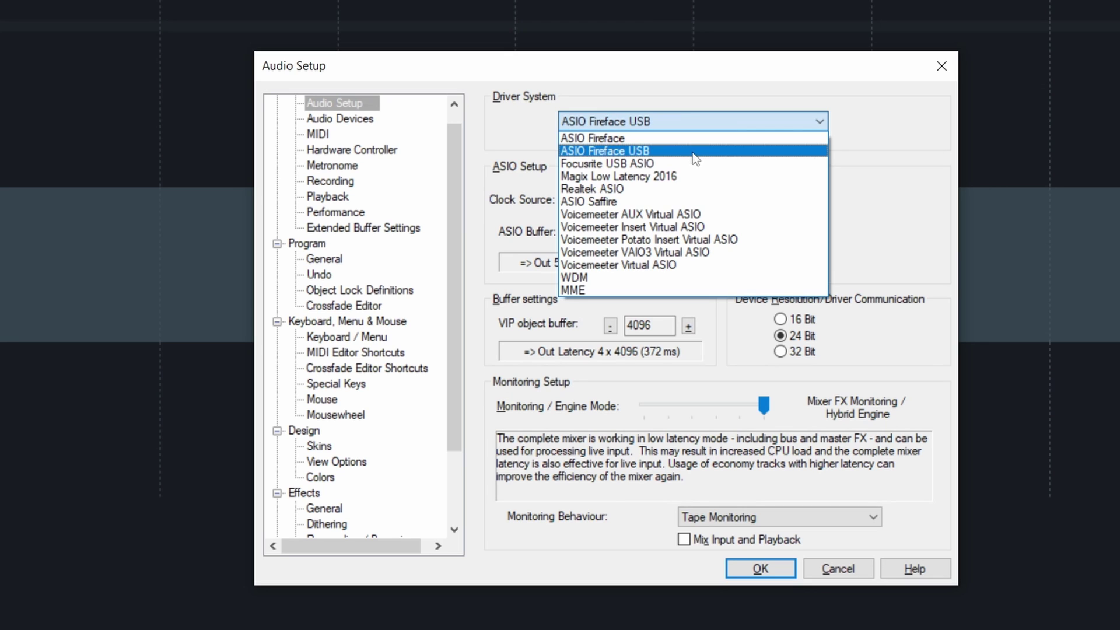
{"action": "left_click", "coordinate": [693, 153]}
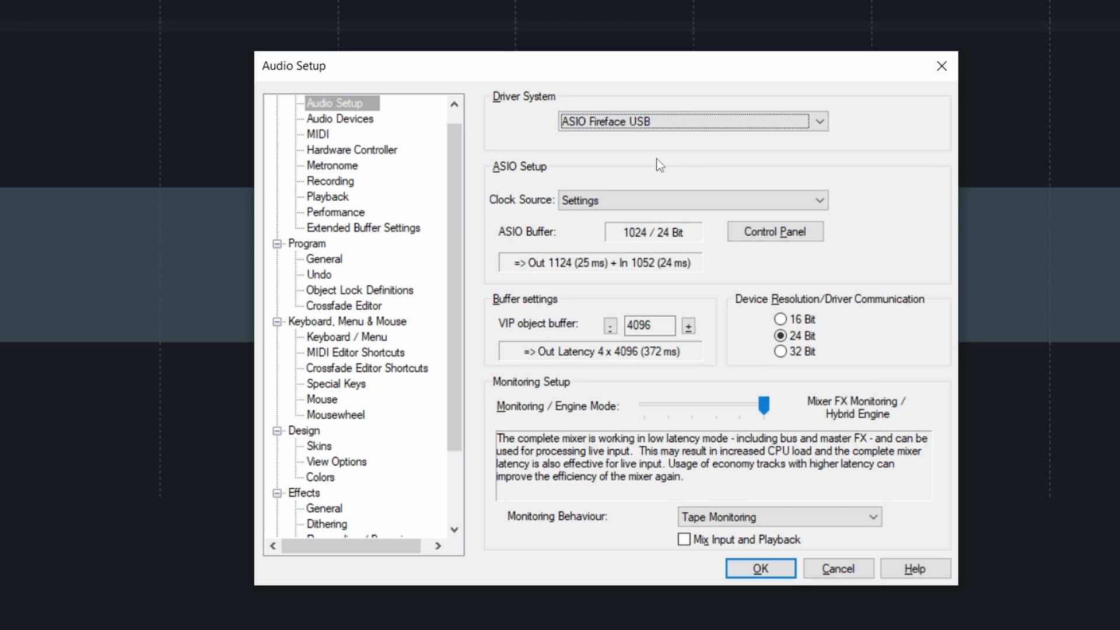
Rename recording input pair 1 + 2 to ISA and apply the device settings.
{"action": "left_click", "coordinate": [344, 119]}
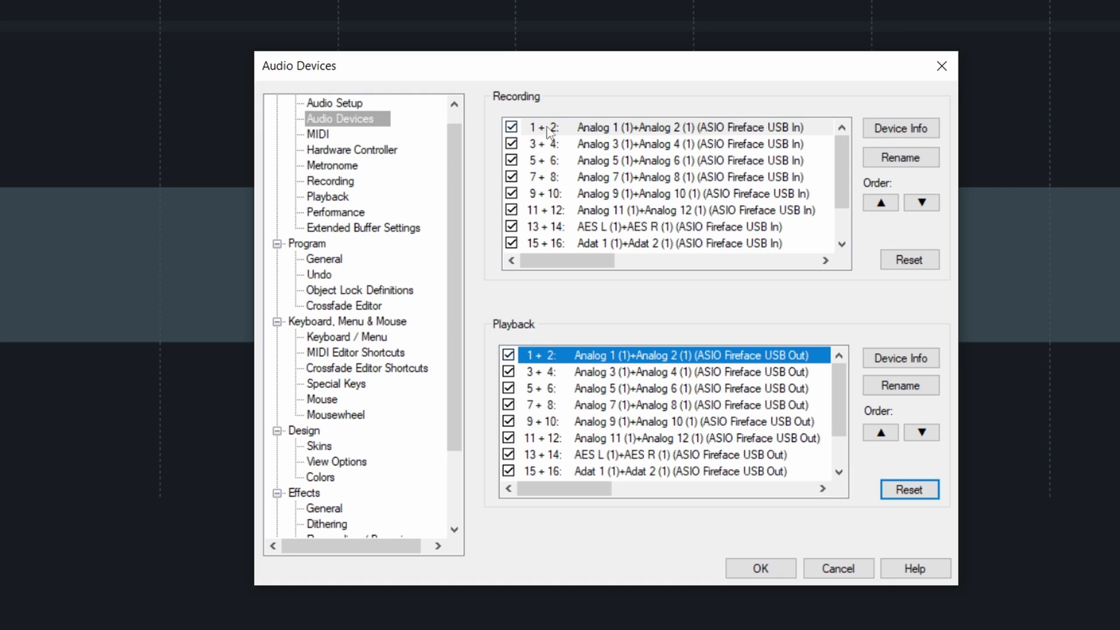
{"action": "double_click", "coordinate": [619, 129]}
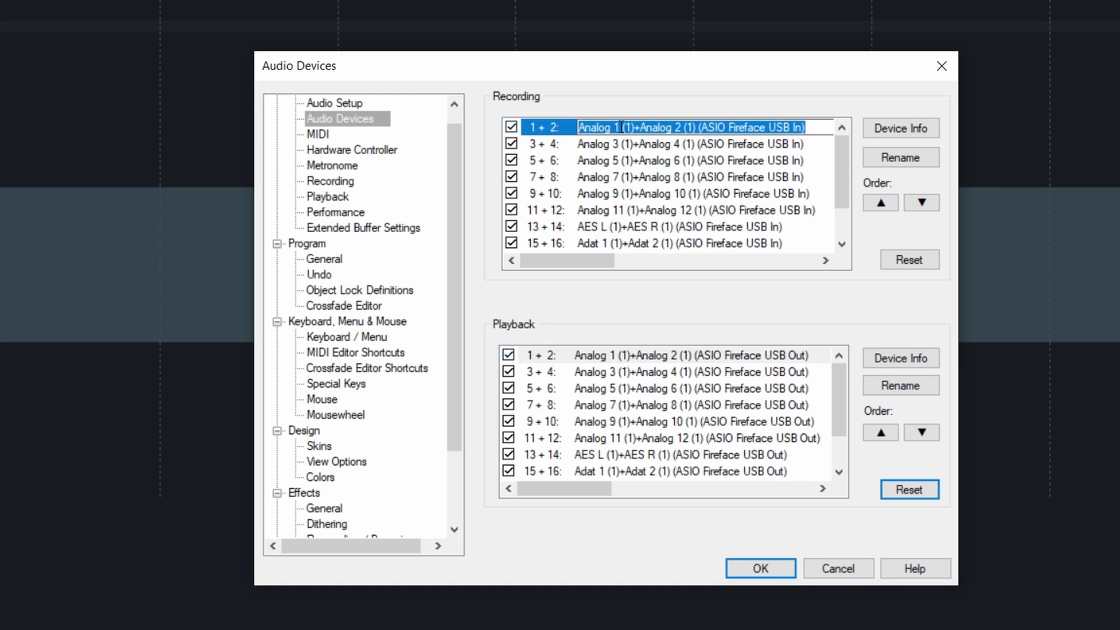
{"action": "left_click", "coordinate": [623, 127]}
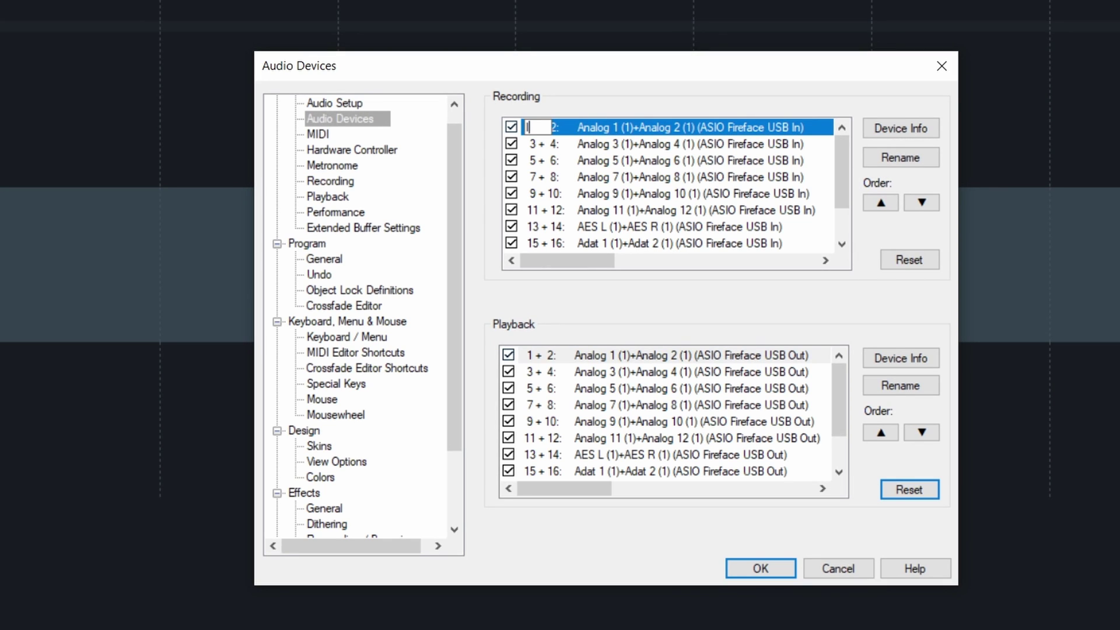
{"action": "key", "text": "Return"}
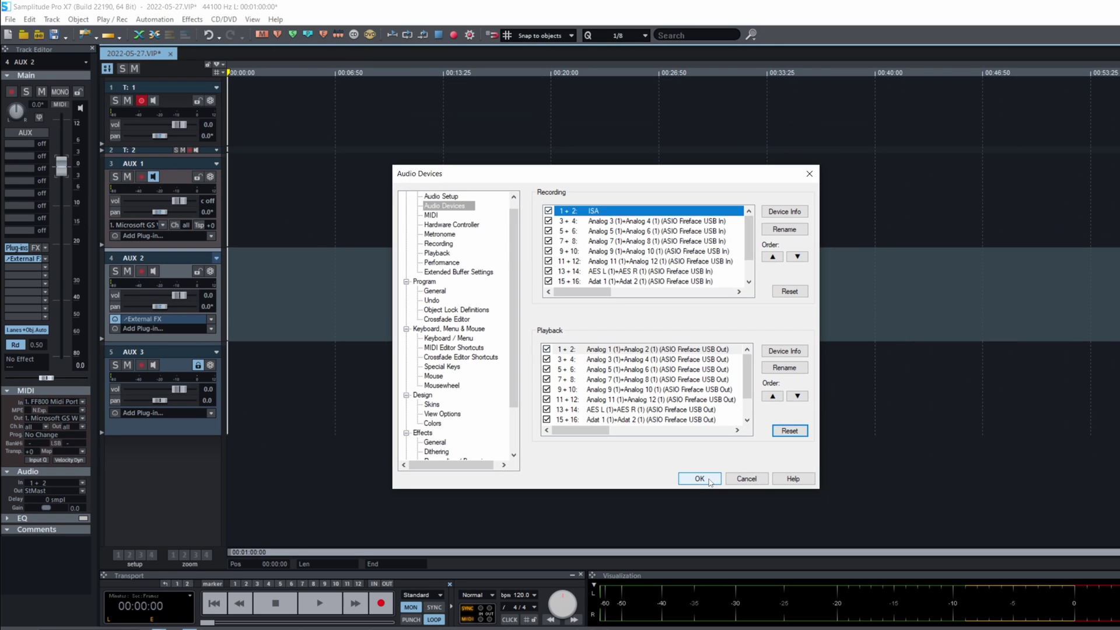
{"action": "left_click", "coordinate": [760, 568]}
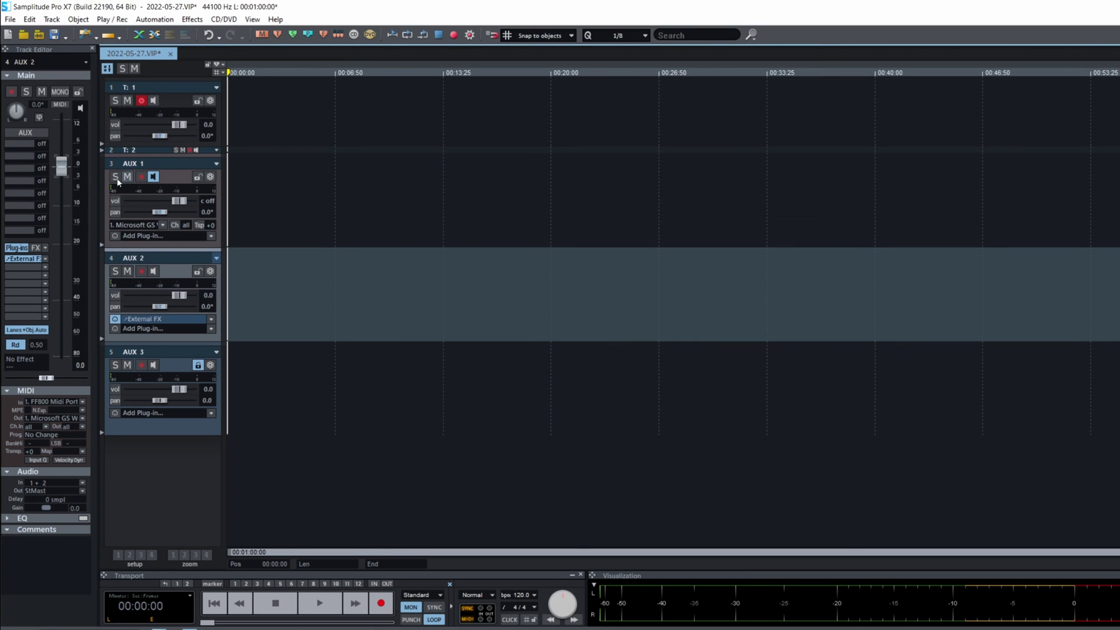
{"action": "left_click", "coordinate": [74, 485]}
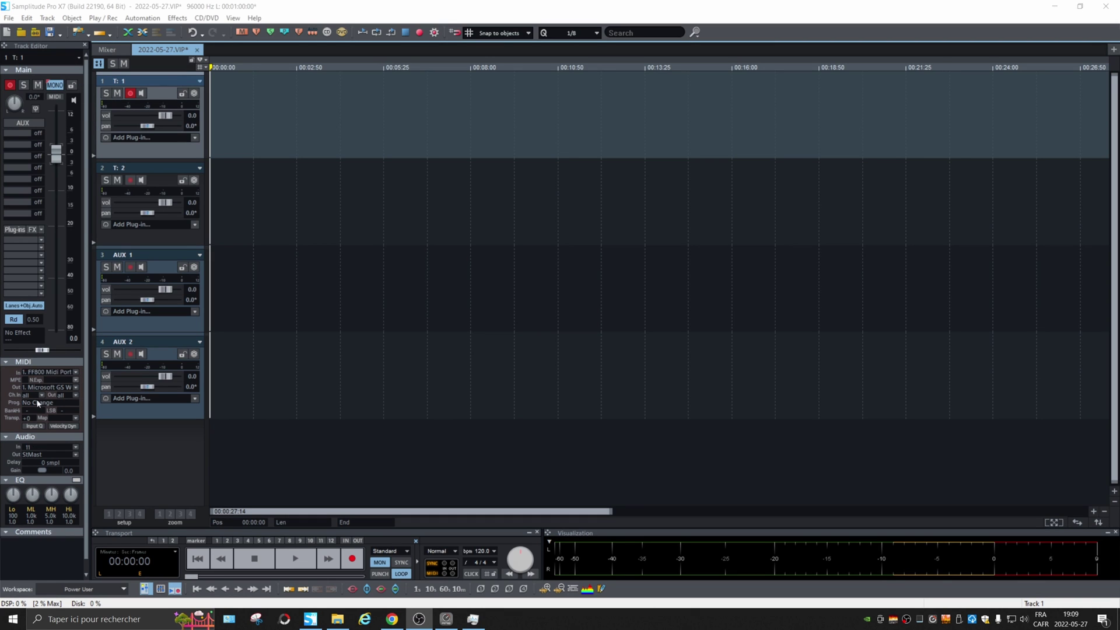
Set track 1's input to 11: Analog 11, record a short take, then play it back.
{"action": "left_click", "coordinate": [68, 448]}
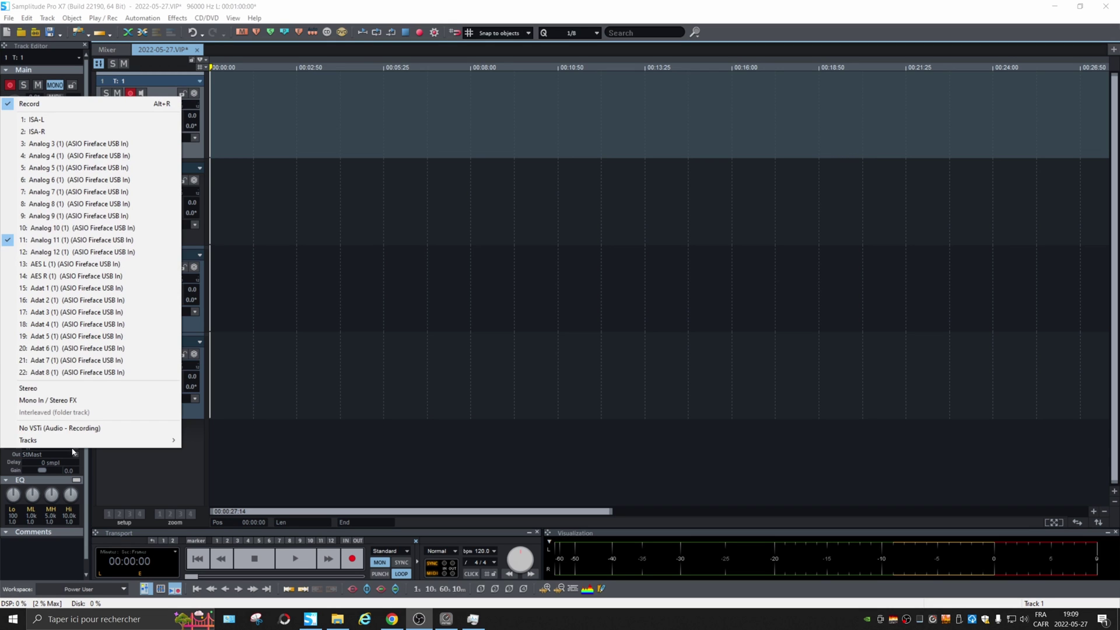
{"action": "left_click", "coordinate": [43, 241]}
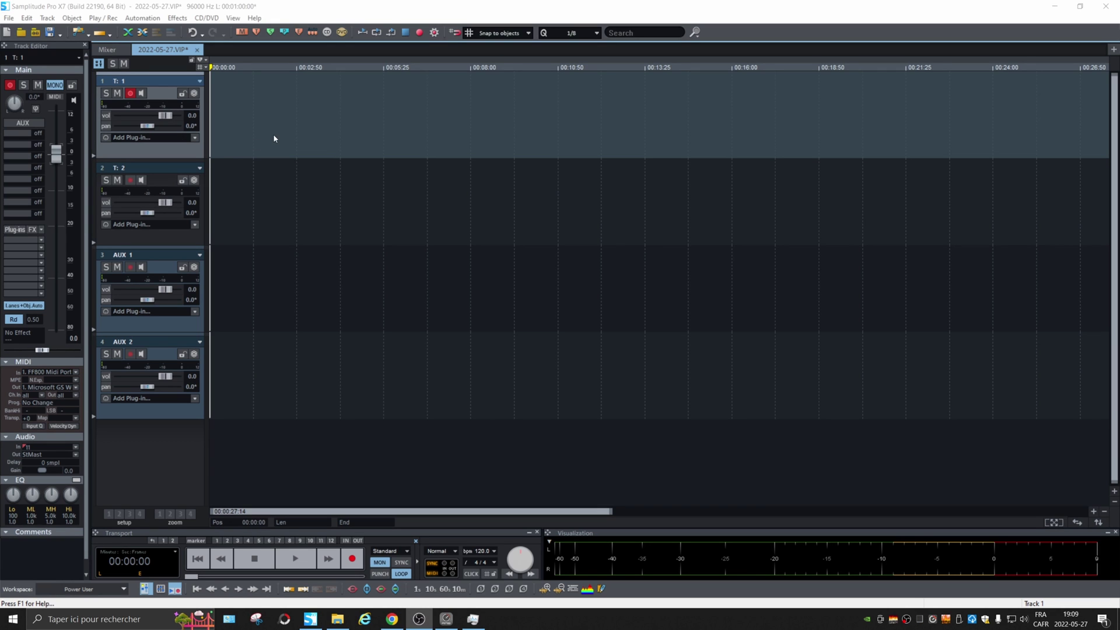
{"action": "key", "text": "r"}
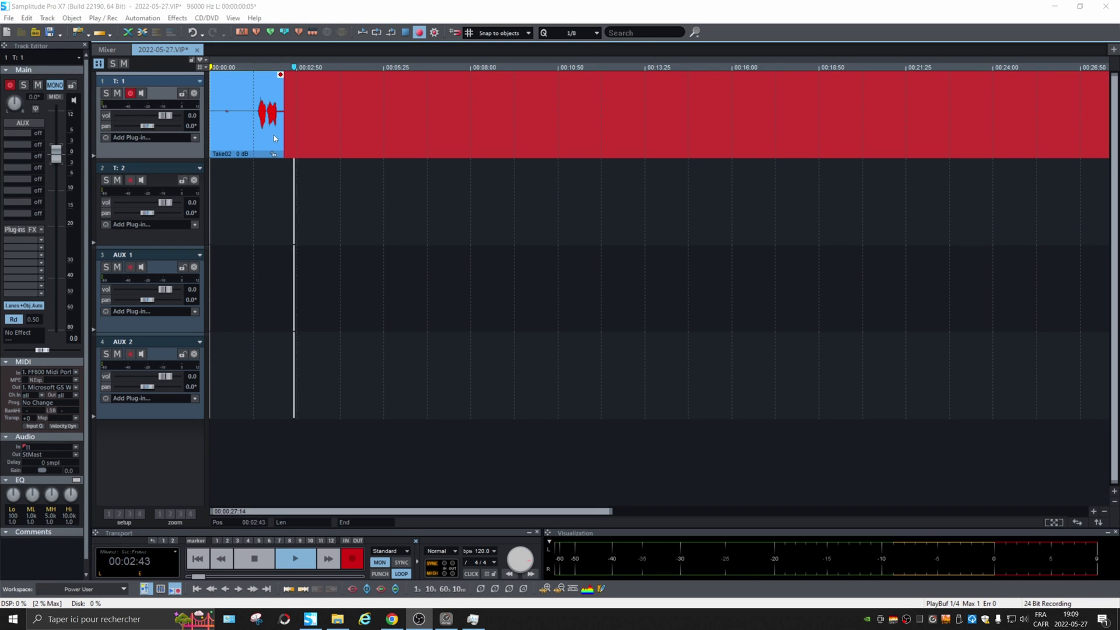
{"action": "key", "text": "space"}
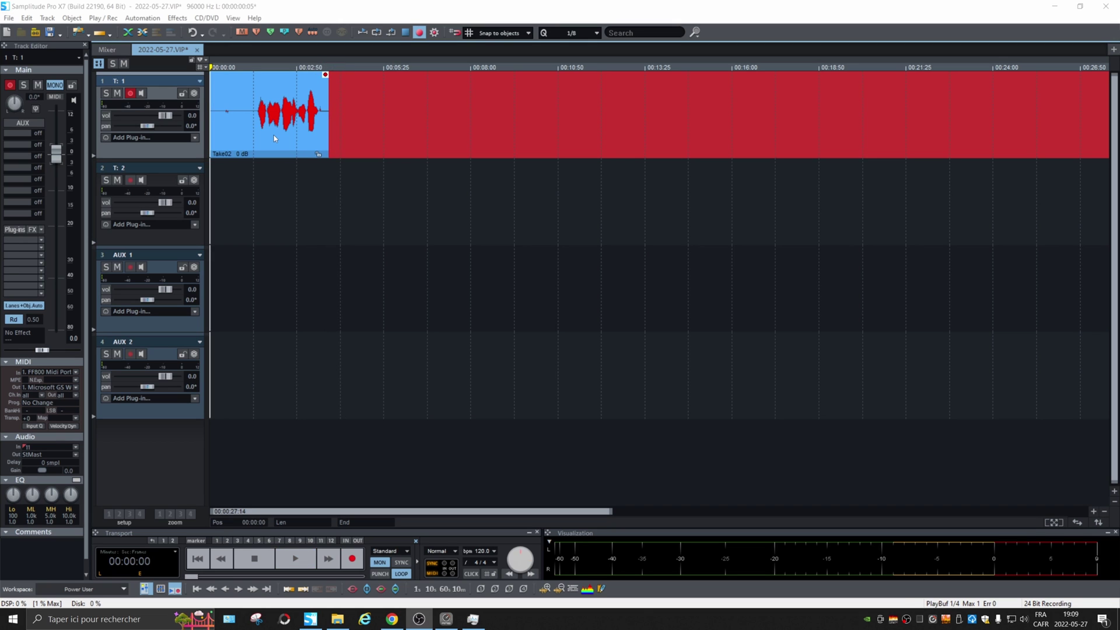
{"action": "key", "text": "space"}
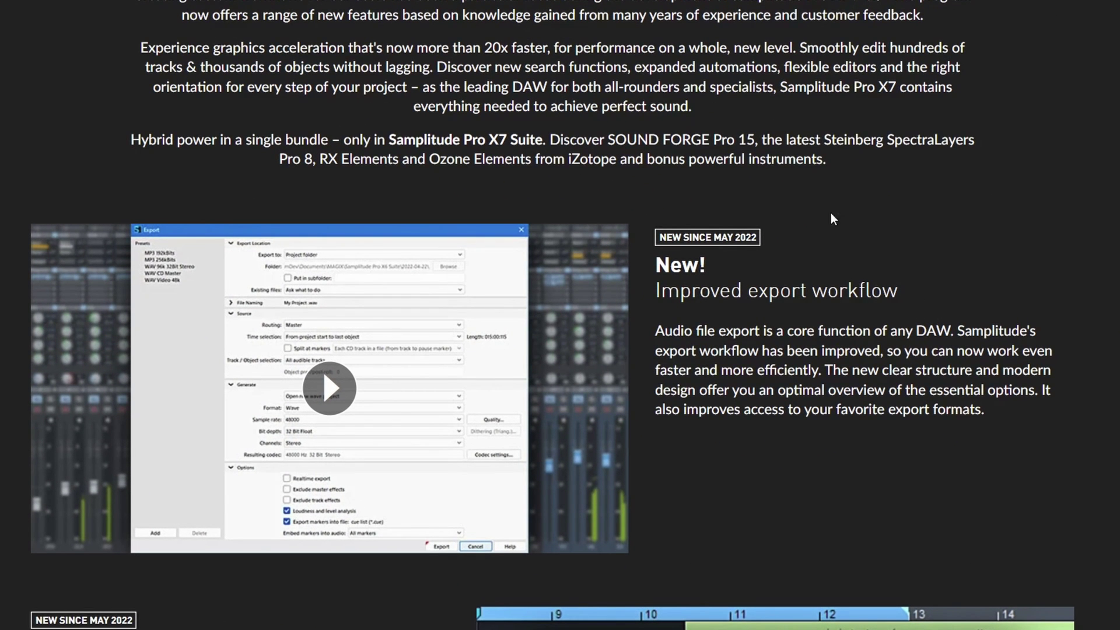
Search Windows for 'sam' and launch Samplitude Pro X7.
{"action": "key", "text": "super+s"}
{"action": "type", "text": "sam"}
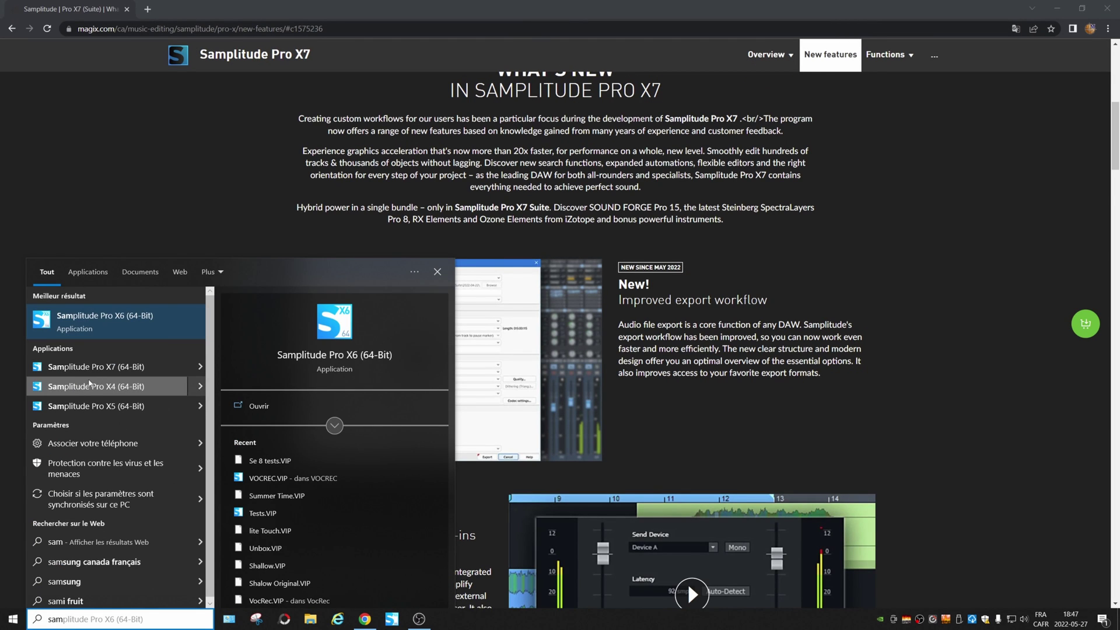
{"action": "left_click", "coordinate": [111, 367]}
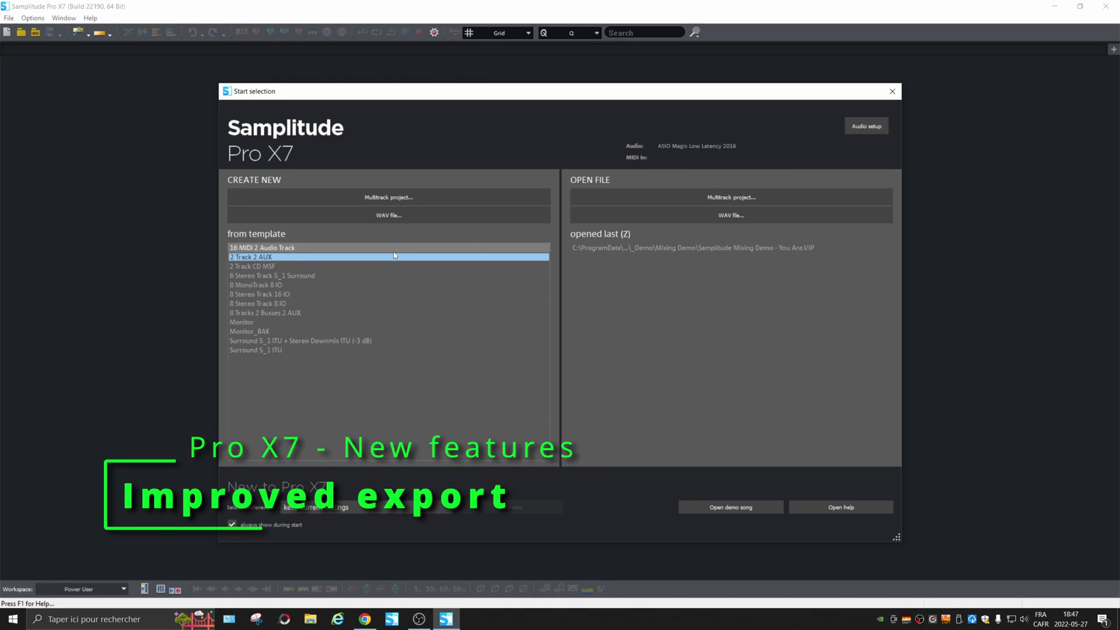
Create a 2 Track 2 AUX project and pick the WAV 48 kHz 24 Bit preset in File > Export.
{"action": "left_click", "coordinate": [393, 258]}
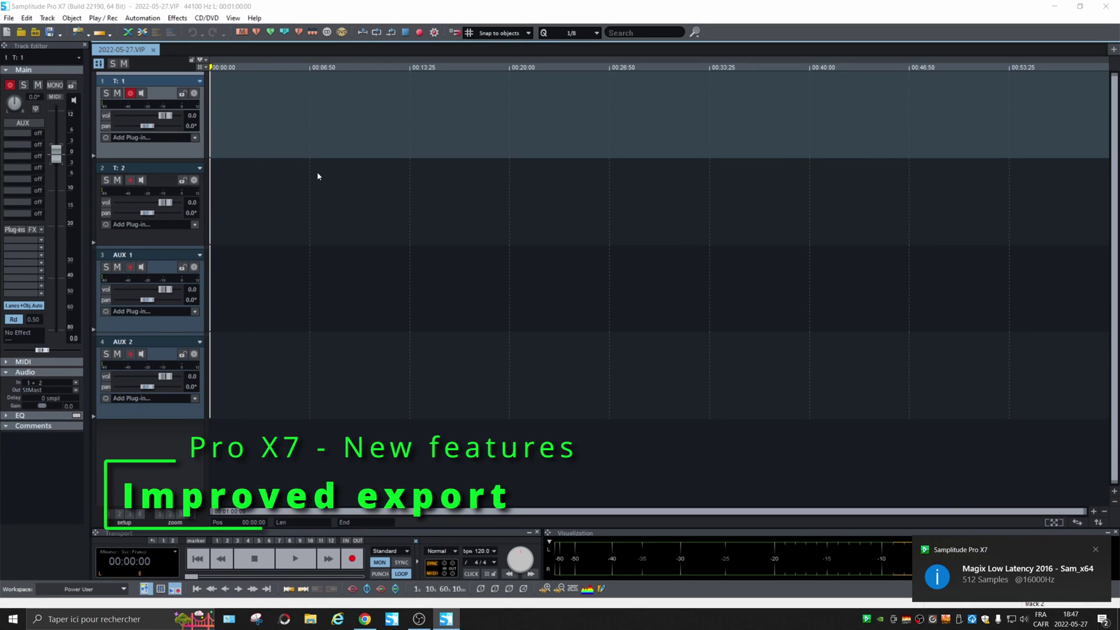
{"action": "left_click", "coordinate": [9, 17]}
{"action": "left_click", "coordinate": [78, 116]}
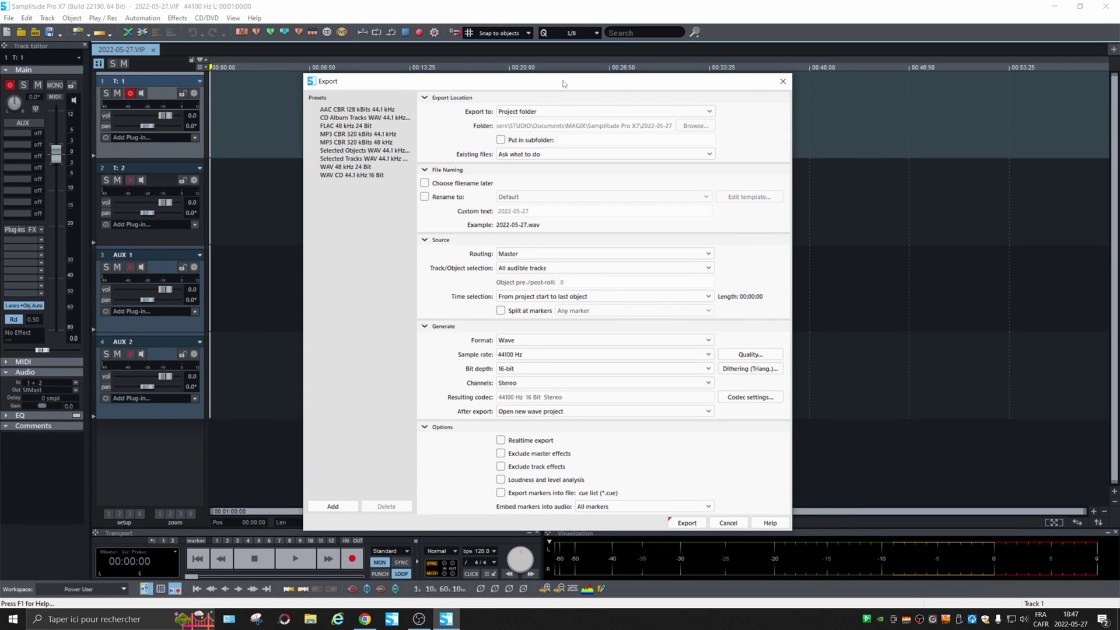
{"action": "left_click", "coordinate": [542, 141]}
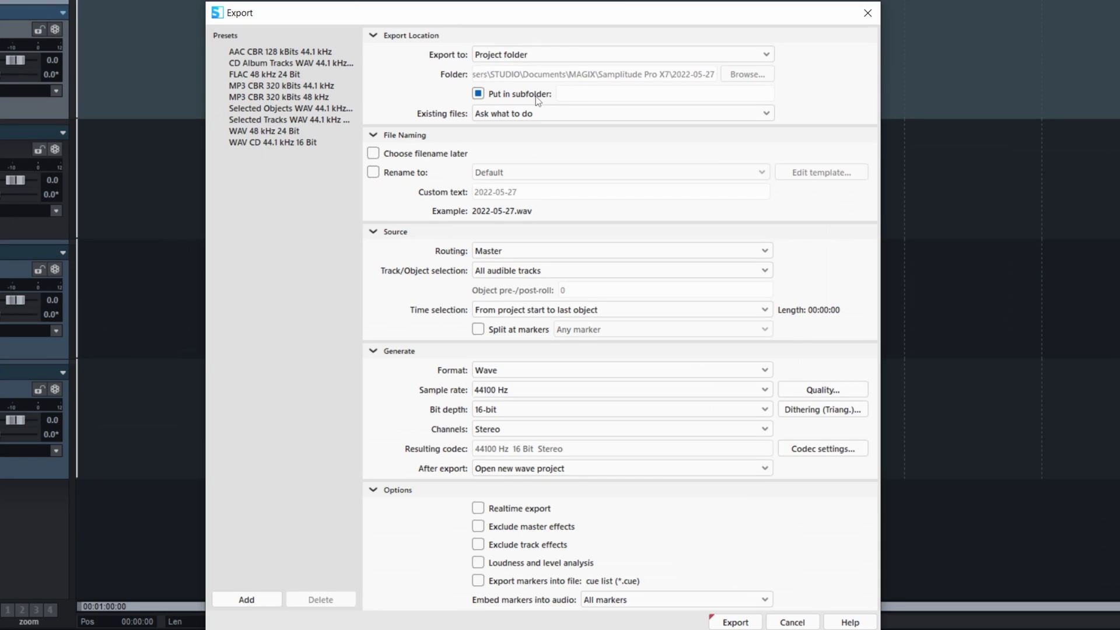
{"action": "left_click", "coordinate": [552, 94]}
{"action": "left_click", "coordinate": [291, 142]}
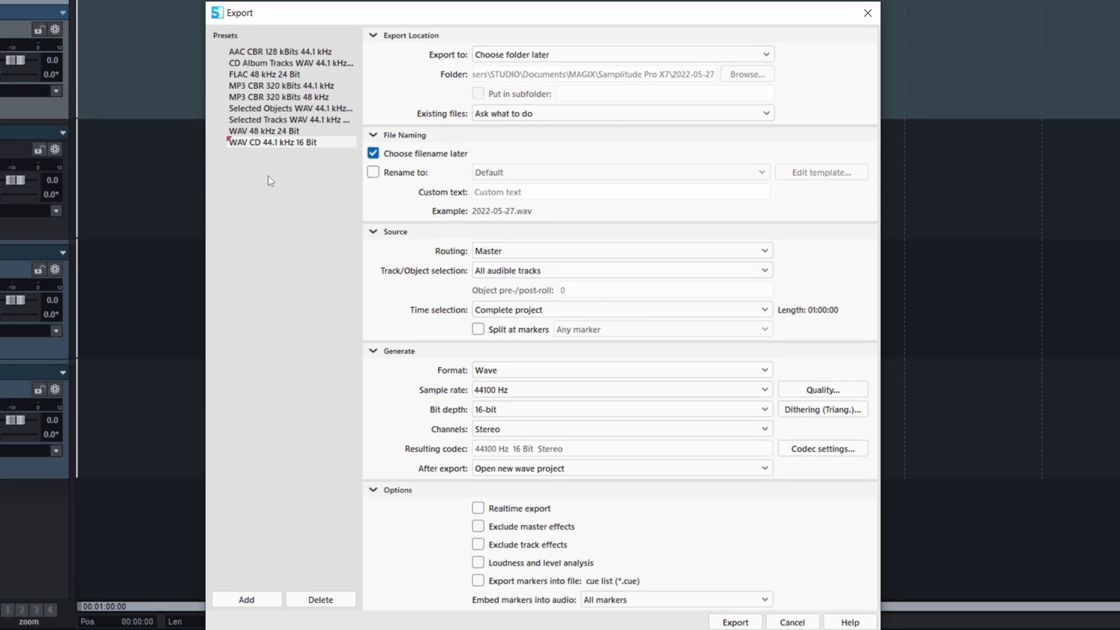
{"action": "left_click", "coordinate": [286, 134]}
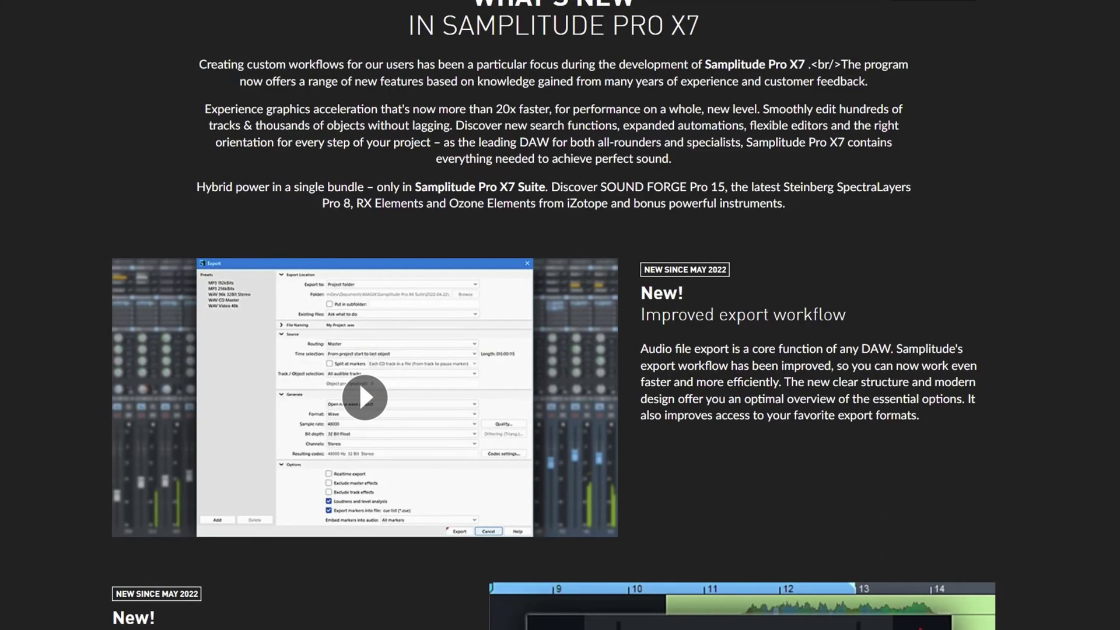
Scroll down to the 'Use external hardware effects as plug-ins' section.
{"action": "scroll", "coordinate": [1042, 443], "scroll_direction": "down", "scroll_amount": 6}
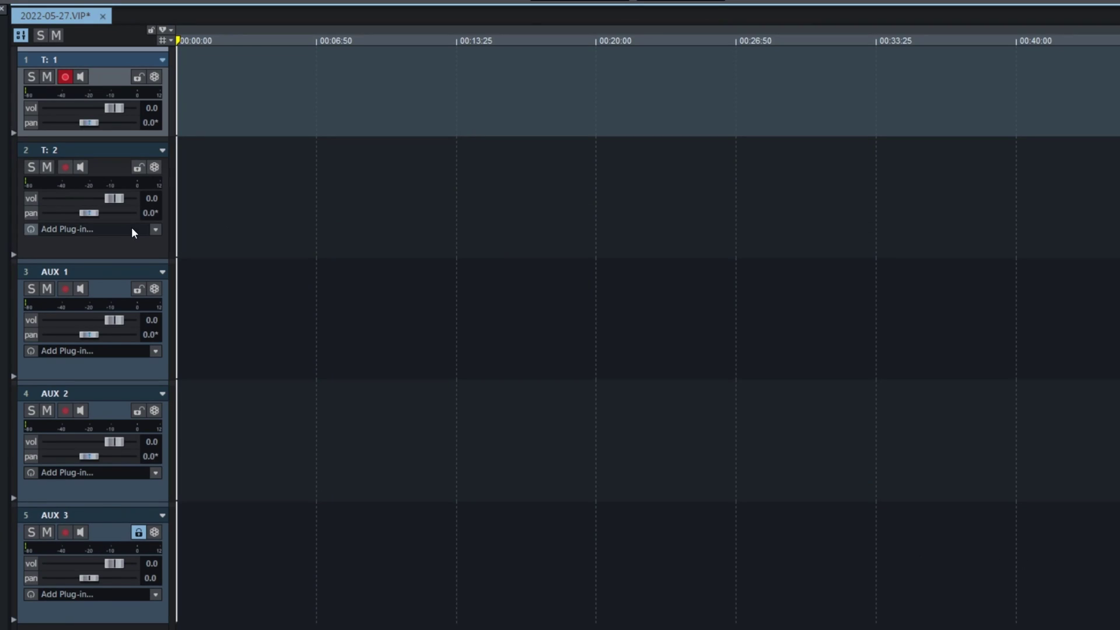
Insert the External FX plug-in on track 2 from the plug-in browser.
{"action": "left_click", "coordinate": [155, 229]}
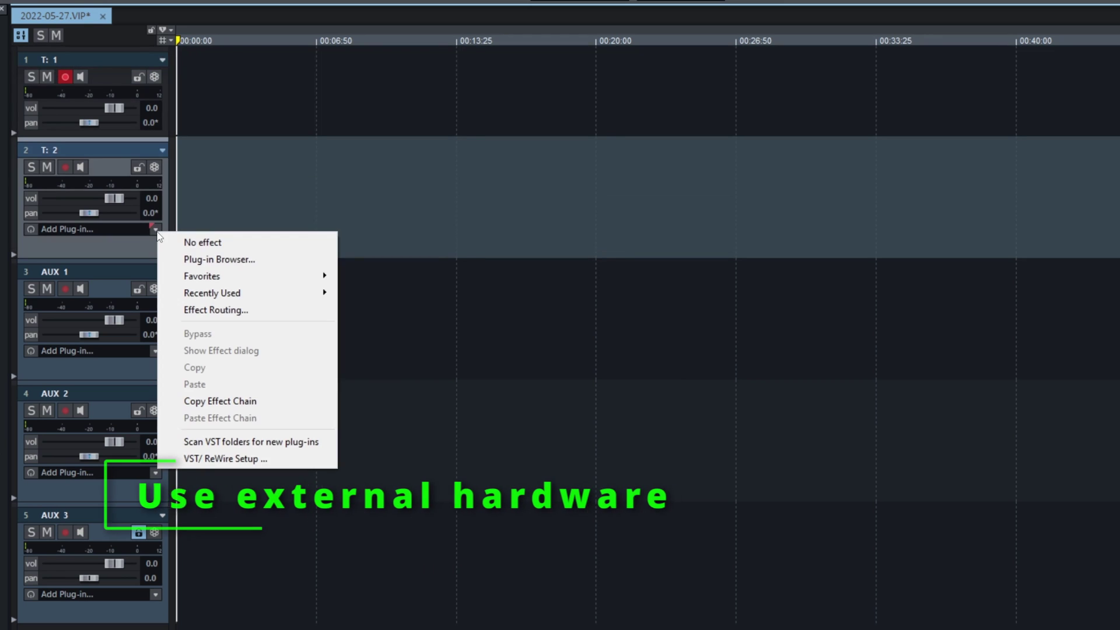
{"action": "left_click", "coordinate": [257, 263]}
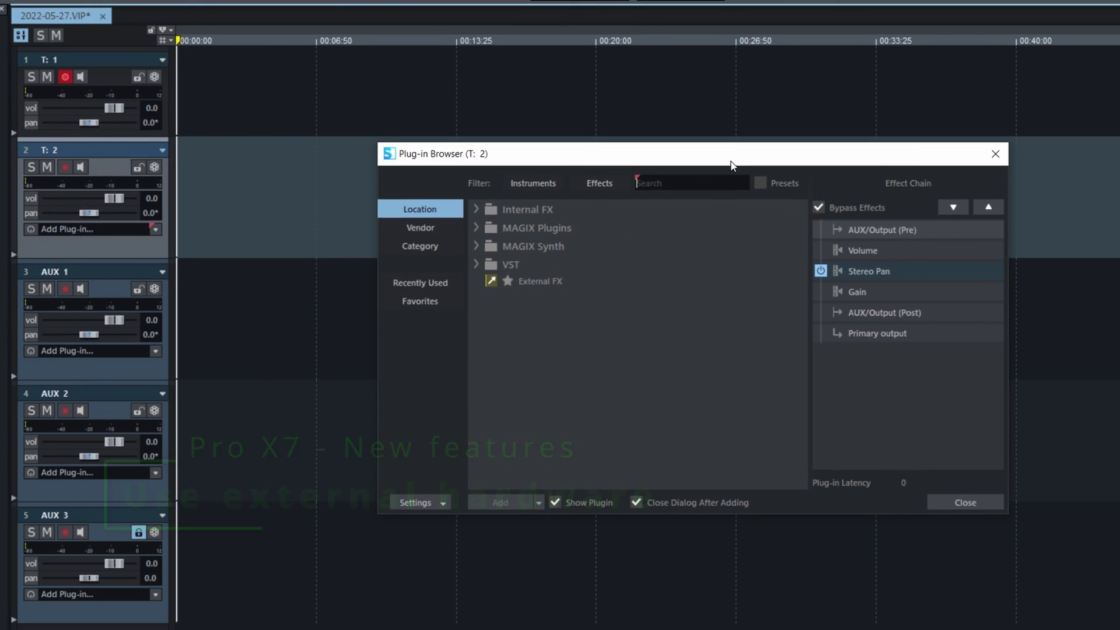
{"action": "mouse_move", "coordinate": [551, 285]}
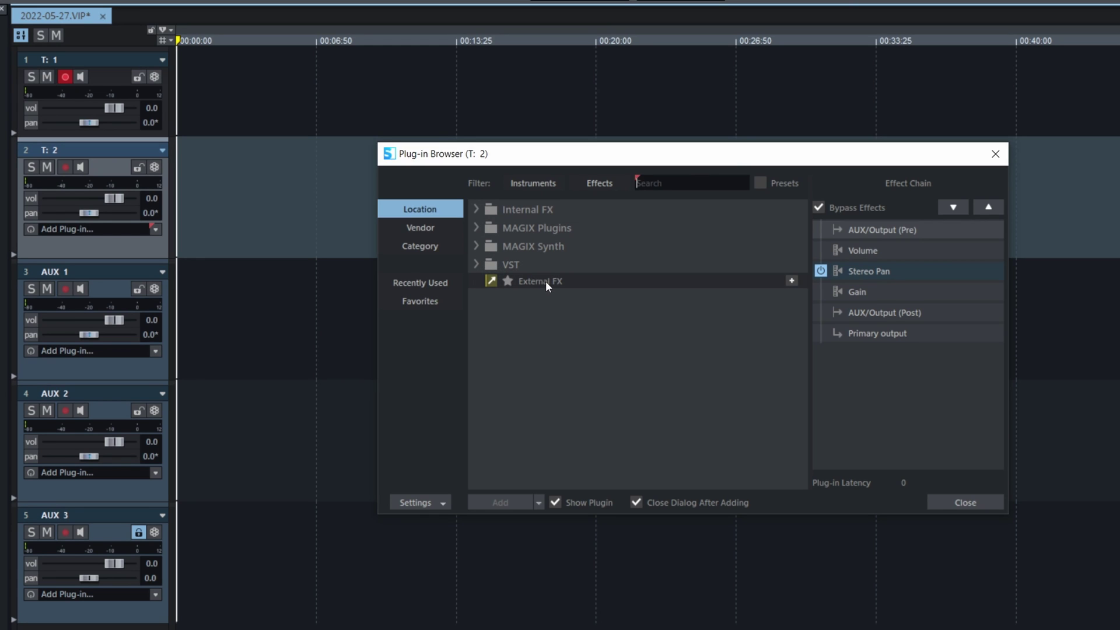
{"action": "left_click", "coordinate": [546, 284]}
{"action": "double_click", "coordinate": [546, 284]}
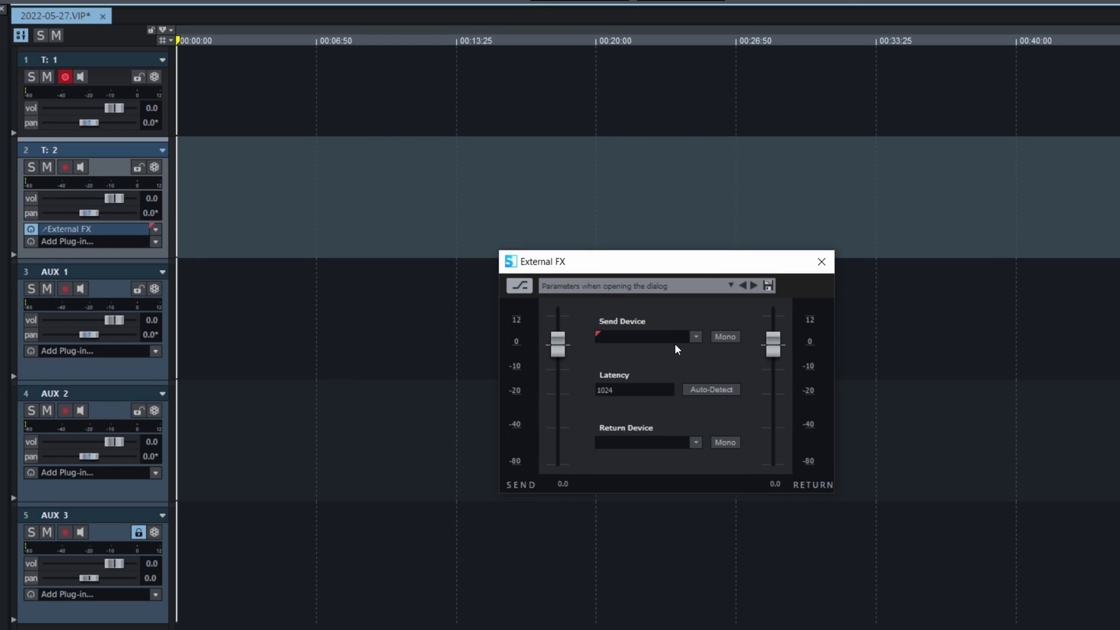
Route External FX send and return via Fireface Analog 1 + 2, send -6.1 dB, return -3.3 dB.
{"action": "left_click", "coordinate": [695, 336]}
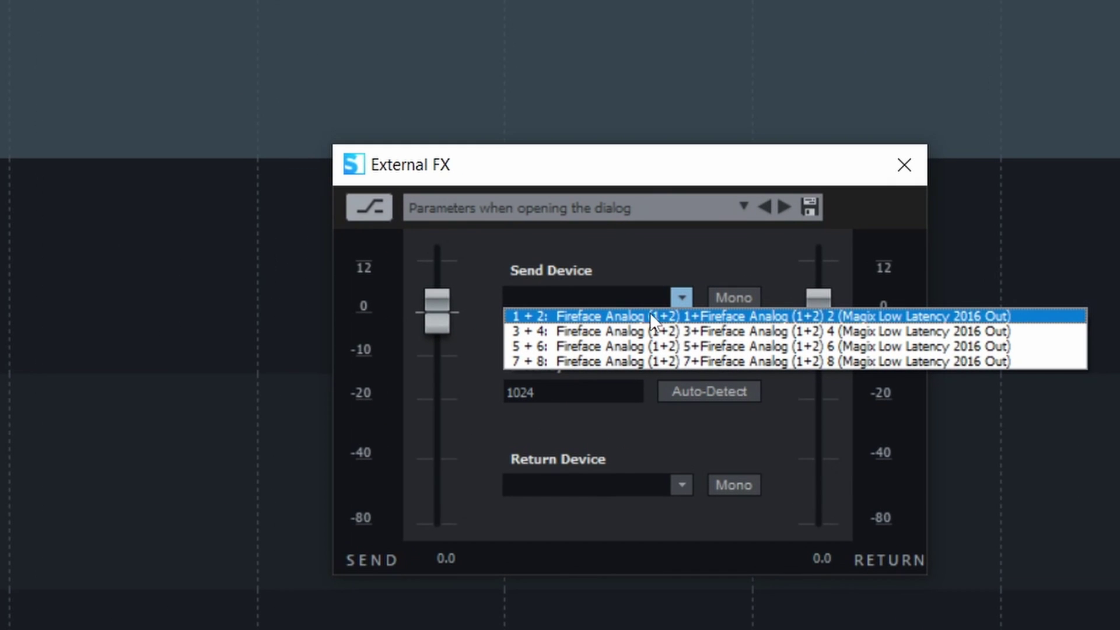
{"action": "left_click", "coordinate": [692, 315]}
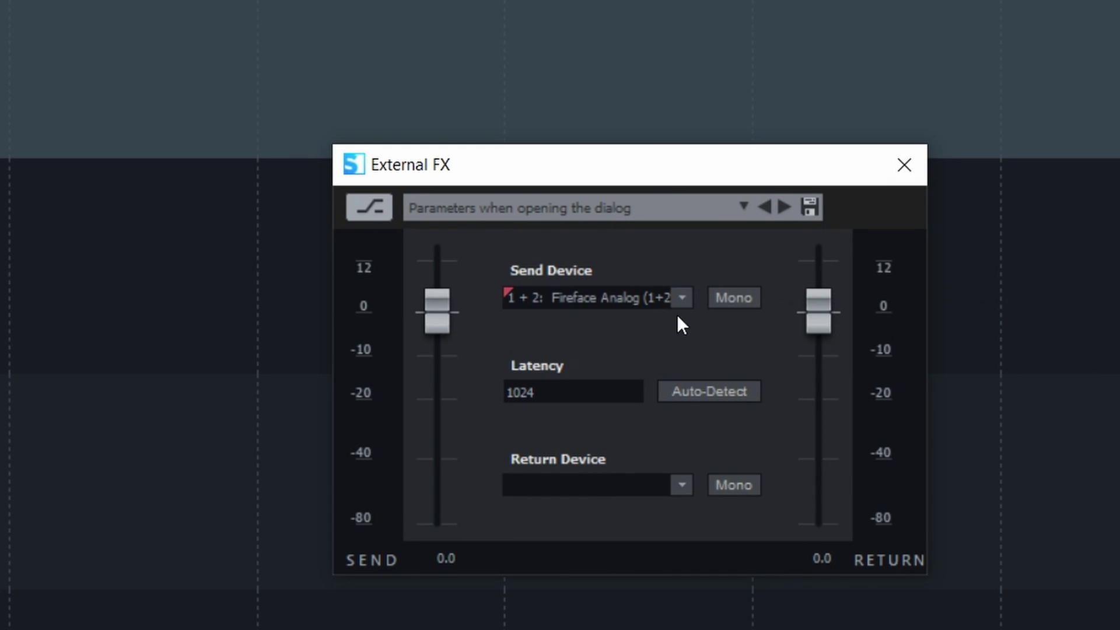
{"action": "left_click", "coordinate": [664, 484]}
{"action": "left_click", "coordinate": [659, 507]}
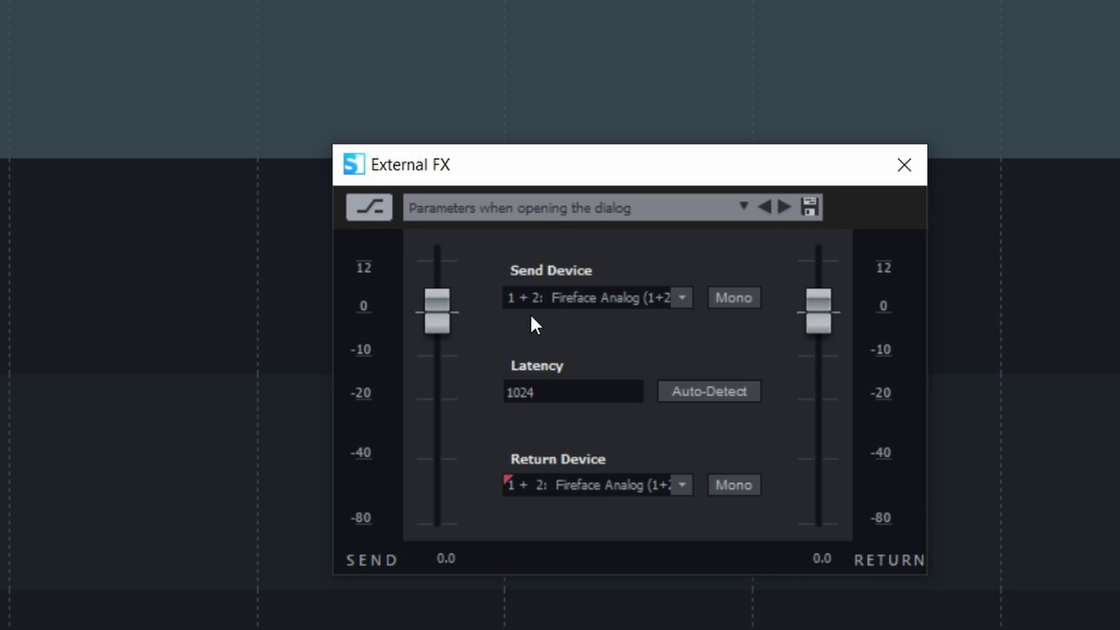
{"action": "left_click_drag", "start_coordinate": [448, 314], "coordinate": [470, 343]}
{"action": "left_click_drag", "start_coordinate": [802, 312], "coordinate": [834, 318]}
Check the preset list, then move the External FX window to the upper left.
{"action": "left_click", "coordinate": [645, 212]}
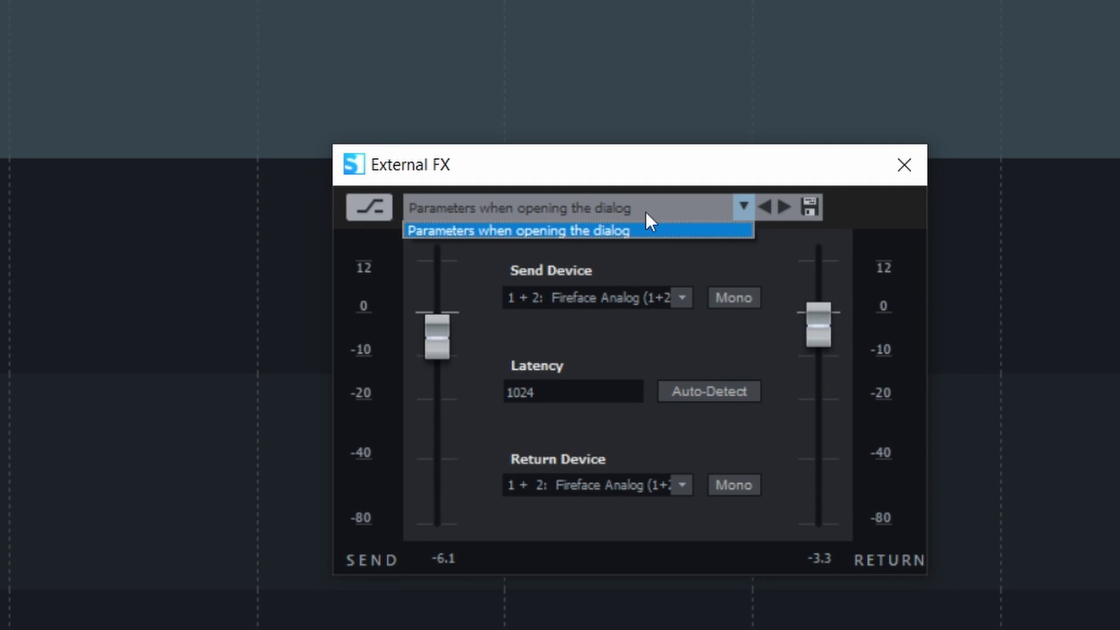
{"action": "left_click", "coordinate": [634, 180]}
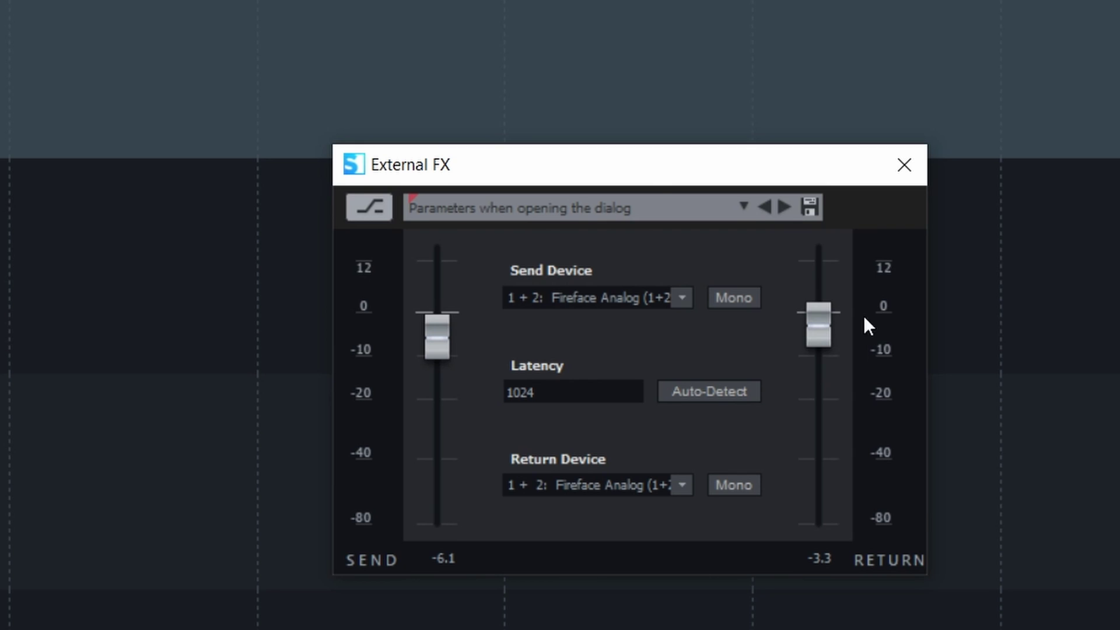
{"action": "left_click_drag", "start_coordinate": [657, 170], "coordinate": [407, 148]}
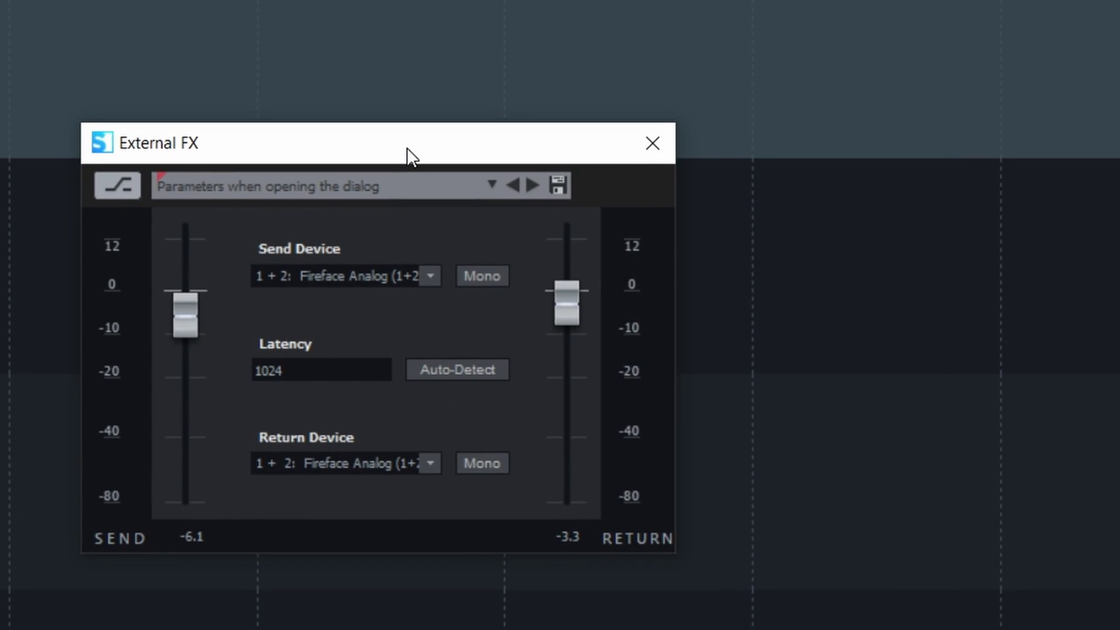
{"action": "left_click_drag", "start_coordinate": [407, 148], "coordinate": [408, 148]}
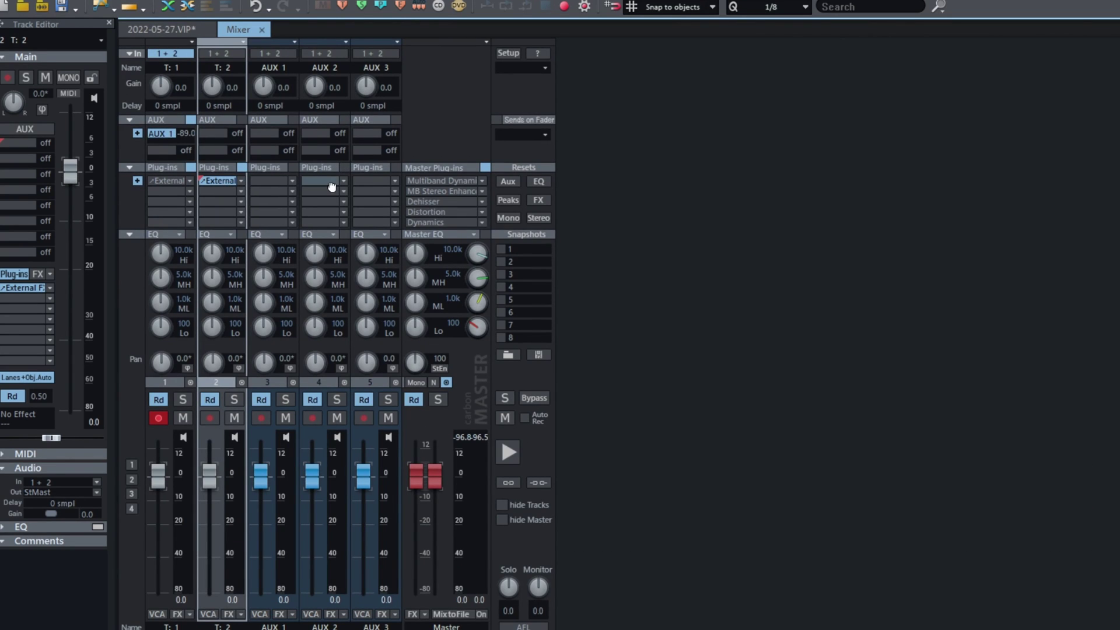
Drag External FX from the T: 2 slot to AUX 2, then close the mixer with M.
{"action": "left_click_drag", "start_coordinate": [344, 186], "coordinate": [335, 185]}
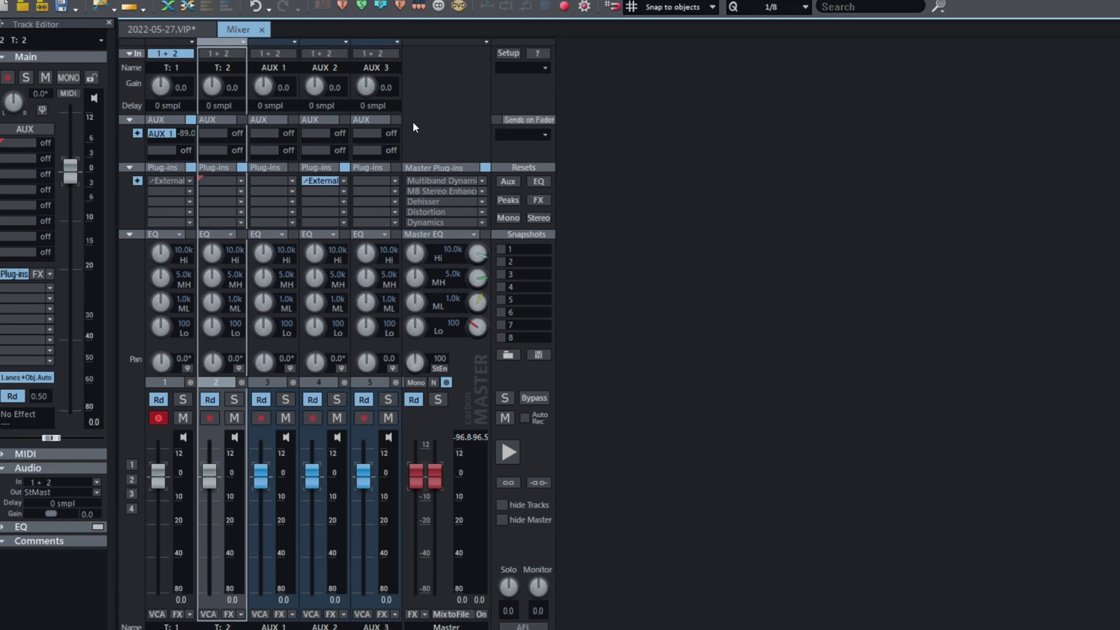
{"action": "key", "text": "m"}
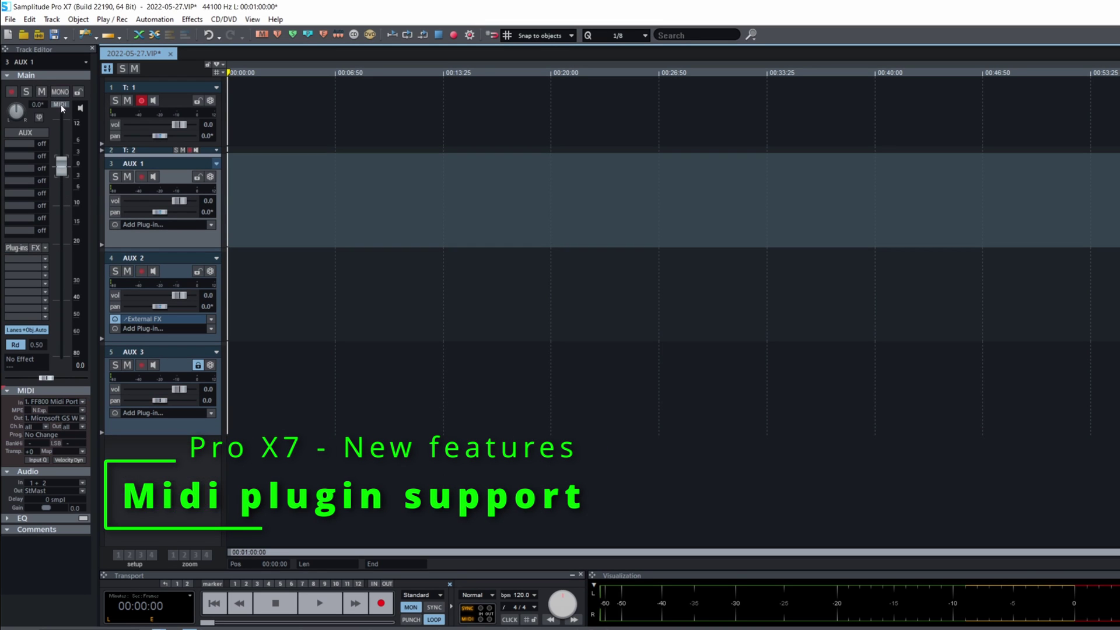
Enable MIDI on AUX 1 and search its plug-in browser for 'midi' plug-ins.
{"action": "left_click", "coordinate": [61, 105]}
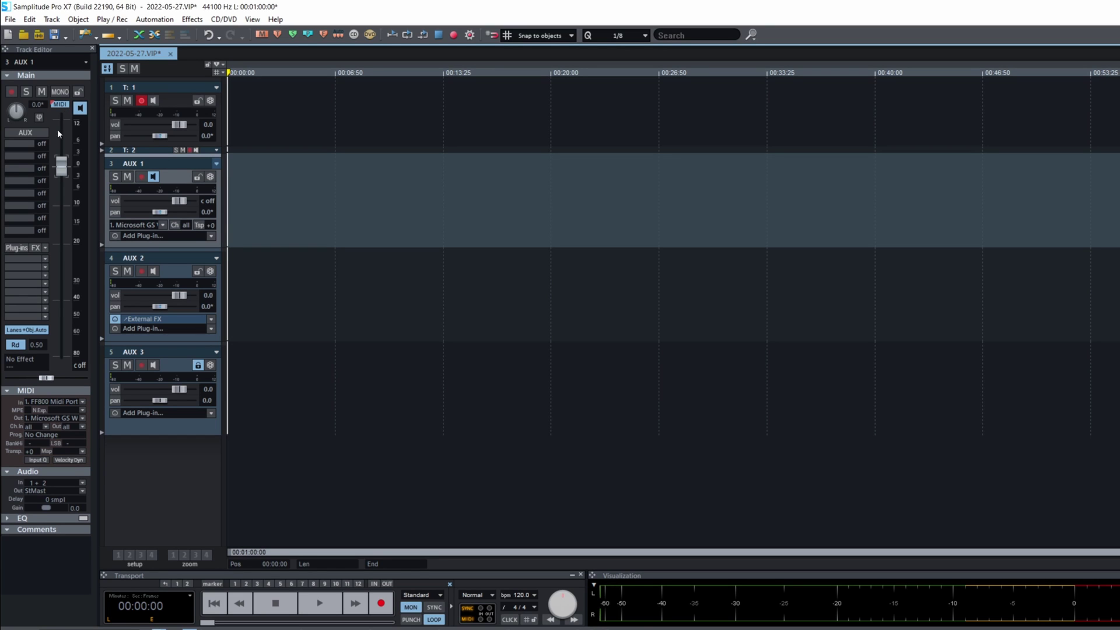
{"action": "right_click", "coordinate": [46, 260]}
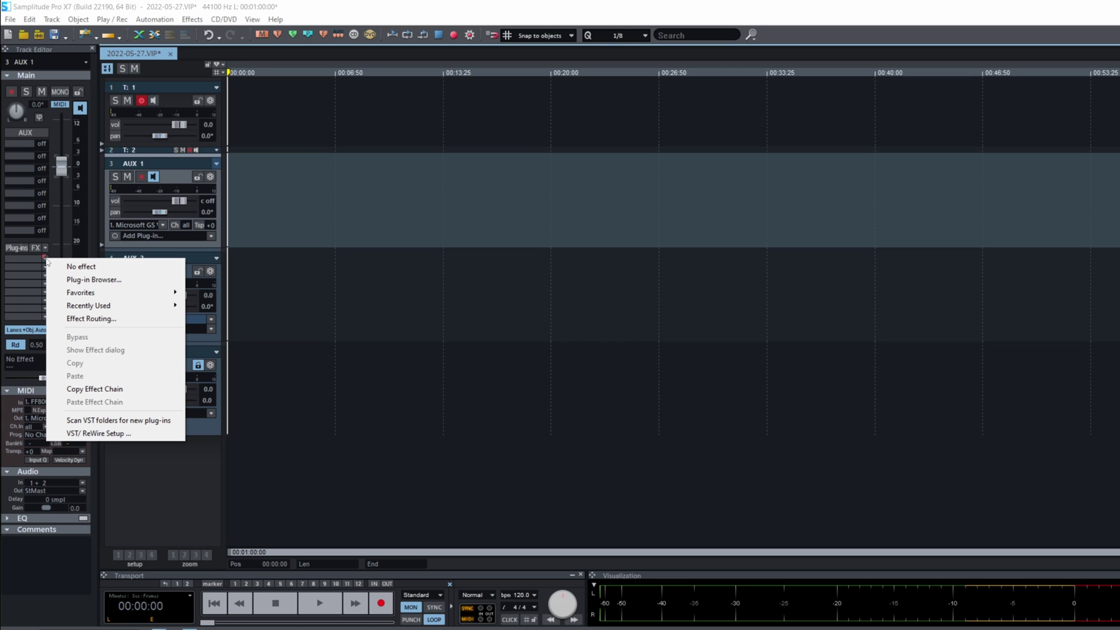
{"action": "left_click", "coordinate": [115, 280]}
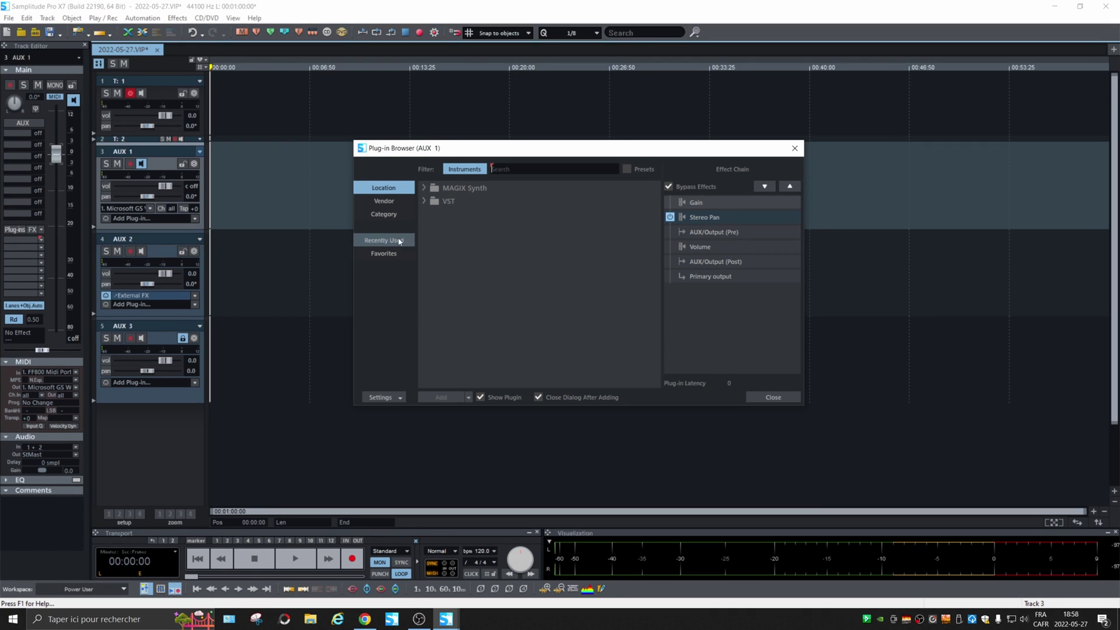
{"action": "left_click", "coordinate": [458, 217]}
{"action": "left_click", "coordinate": [428, 253]}
{"action": "left_click", "coordinate": [428, 240]}
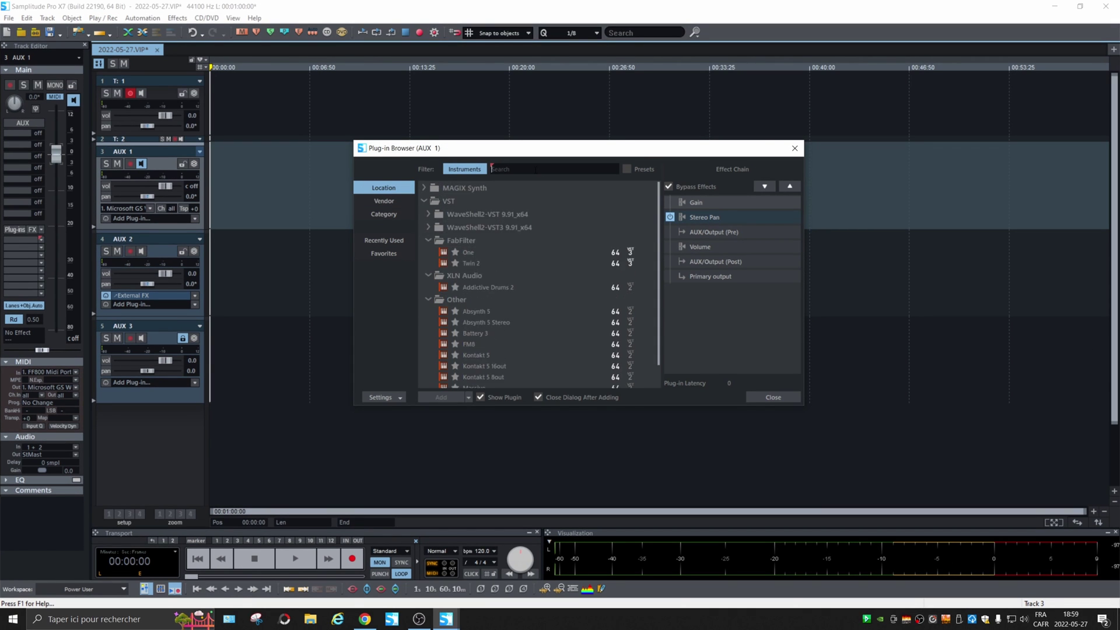
{"action": "left_click", "coordinate": [548, 169]}
{"action": "type", "text": "midi"}
{"action": "left_click", "coordinate": [794, 149]}
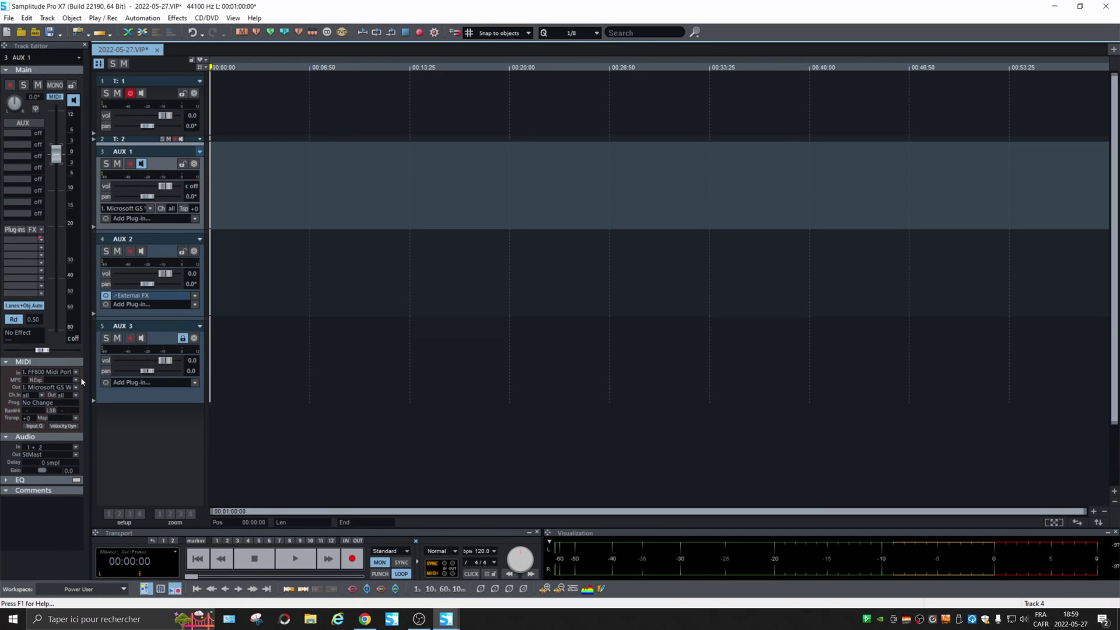
Look through the track and menu options, then select track 1.
{"action": "right_click", "coordinate": [136, 133]}
{"action": "key", "text": "Escape"}
{"action": "left_click", "coordinate": [232, 18]}
{"action": "key", "text": "Escape"}
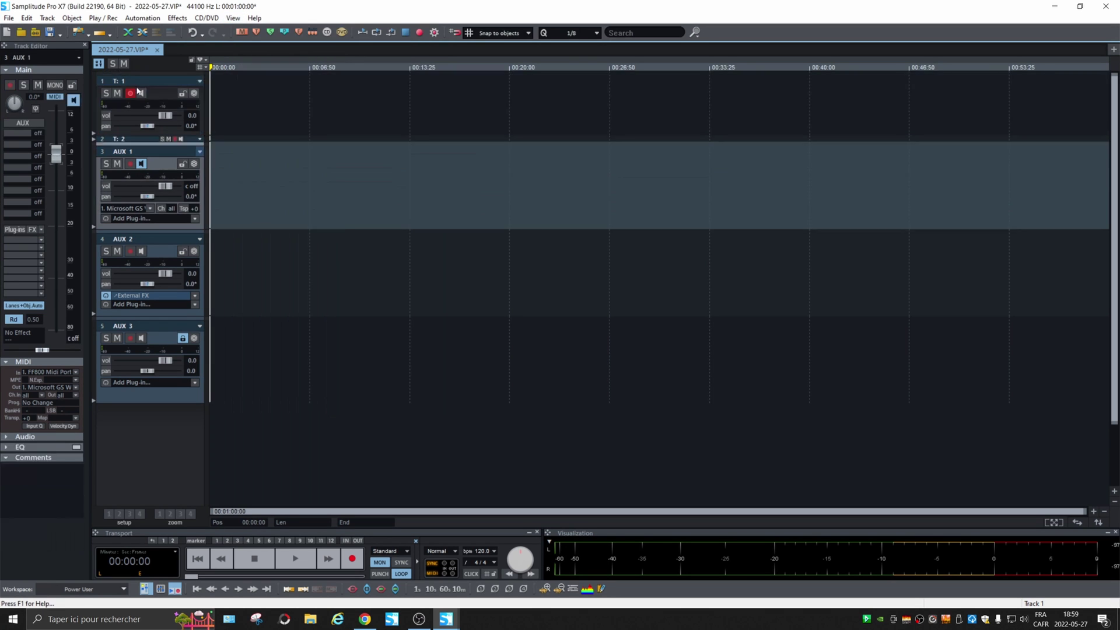
{"action": "left_click", "coordinate": [138, 91]}
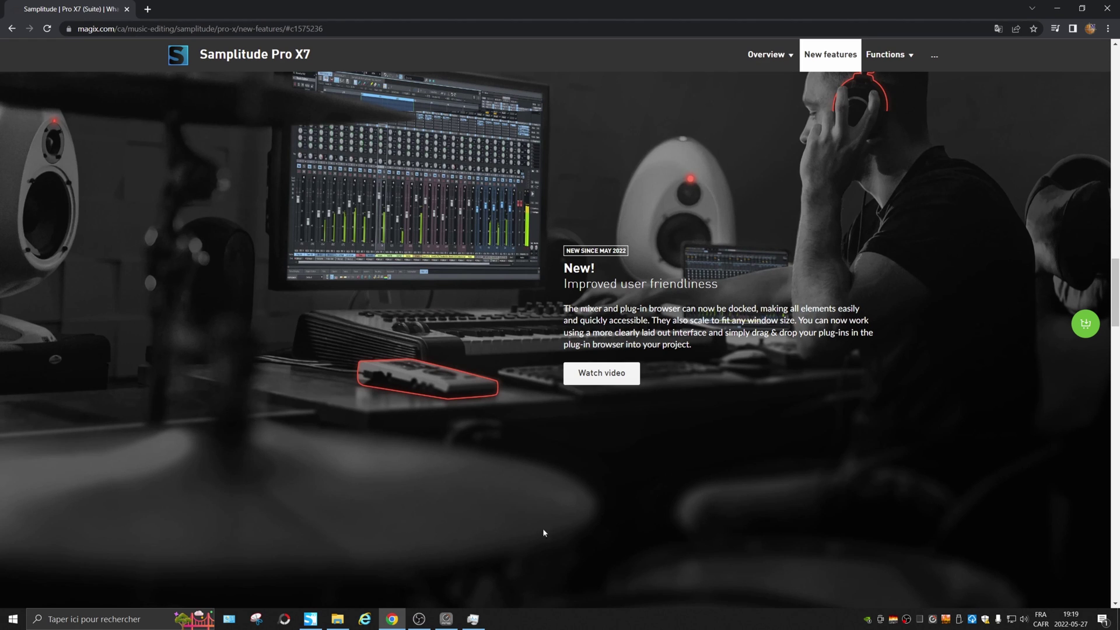
Dock the mixer as a tab and switch between it and the 2022-05-27.VIP arrangement.
{"action": "left_click", "coordinate": [446, 623]}
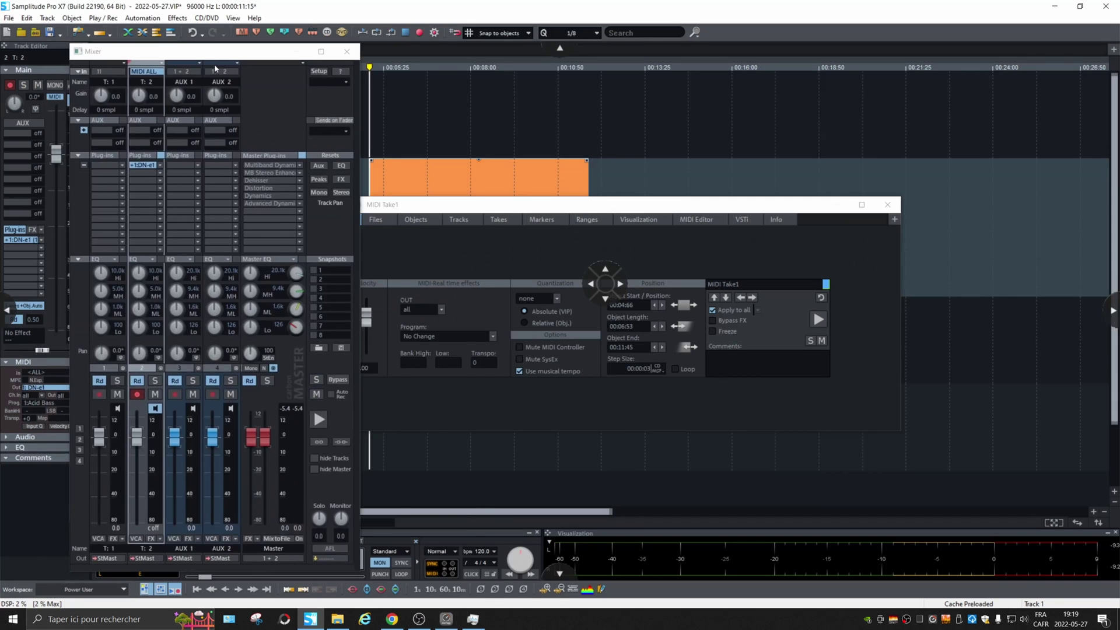
{"action": "left_click_drag", "start_coordinate": [572, 76], "coordinate": [559, 56]}
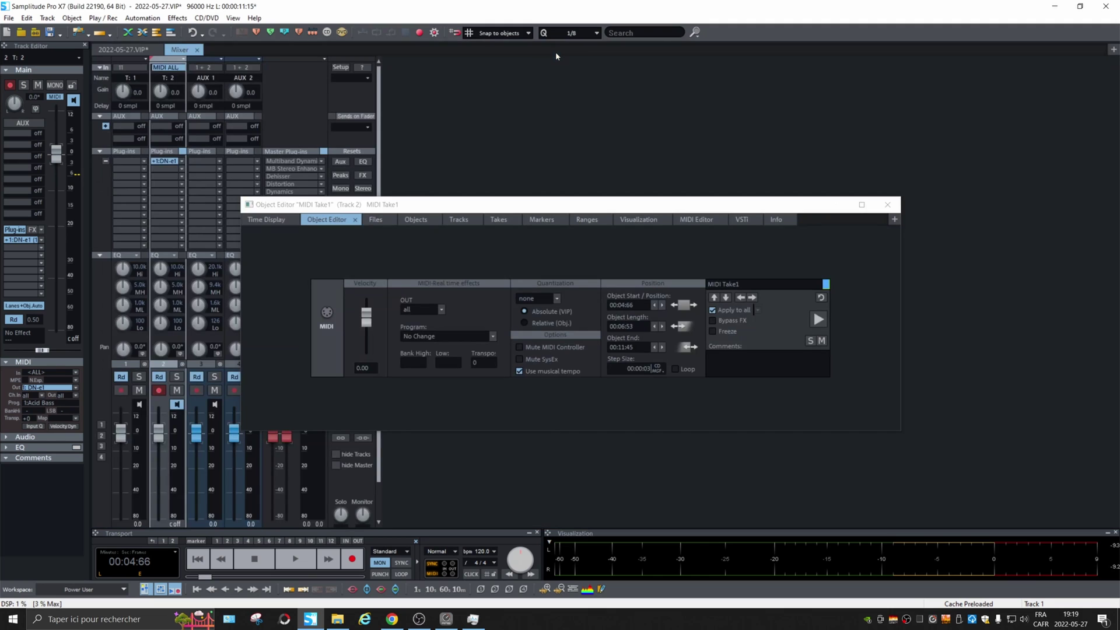
{"action": "left_click", "coordinate": [119, 51]}
{"action": "left_click", "coordinate": [178, 49]}
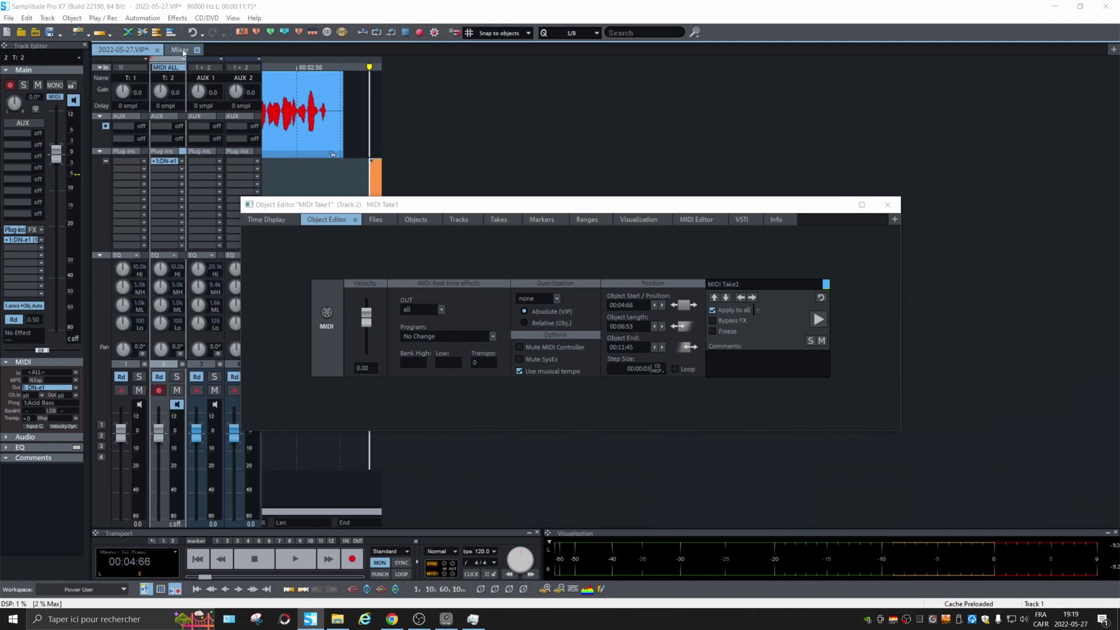
{"action": "left_click", "coordinate": [127, 52]}
{"action": "left_click", "coordinate": [178, 49]}
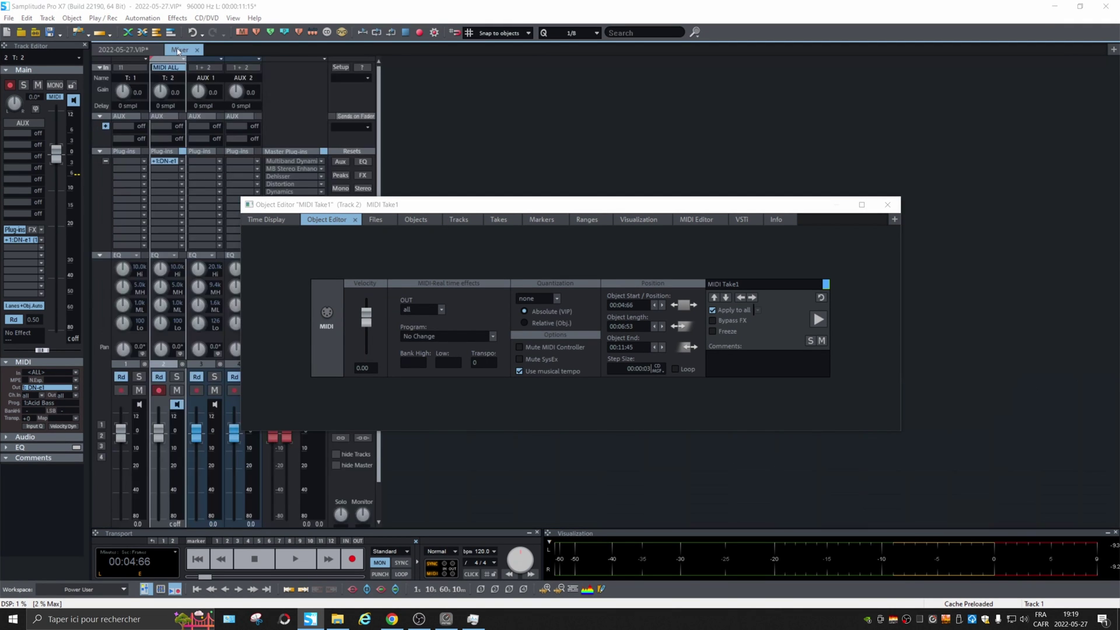
Close the MIDI Take1 object editor and flip between the mixer and arrangement tabs.
{"action": "left_click", "coordinate": [887, 204]}
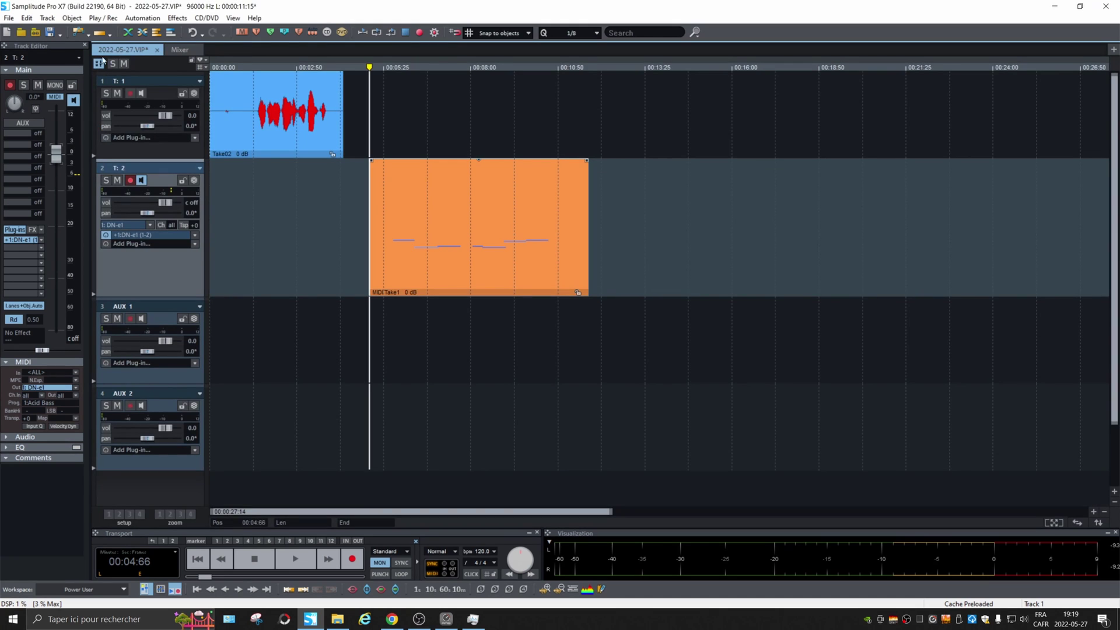
{"action": "left_click", "coordinate": [181, 51]}
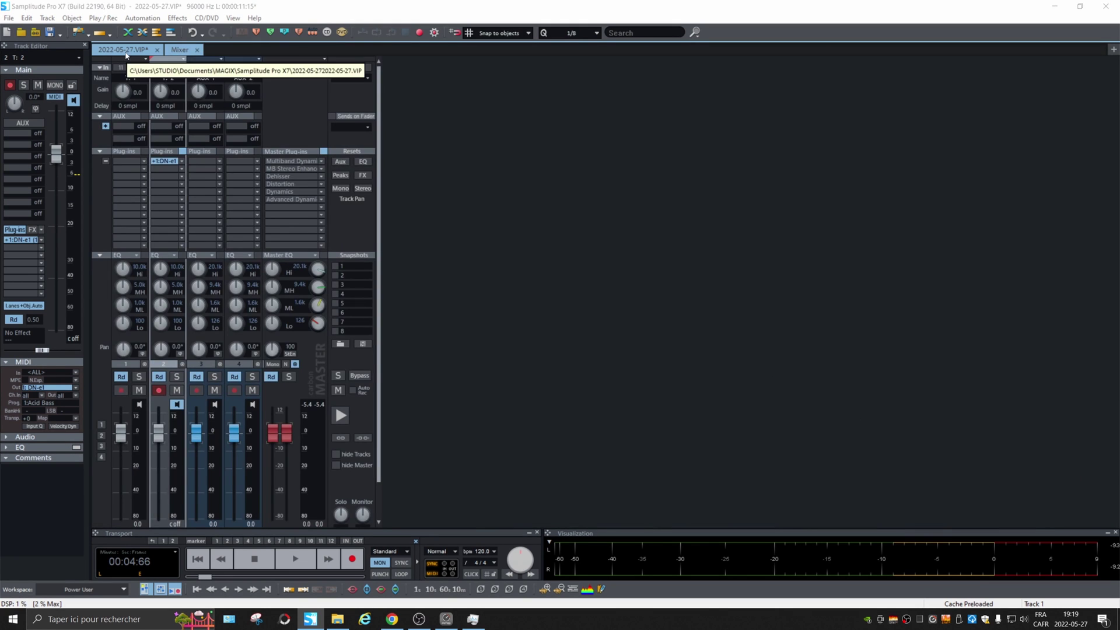
{"action": "left_click", "coordinate": [173, 52]}
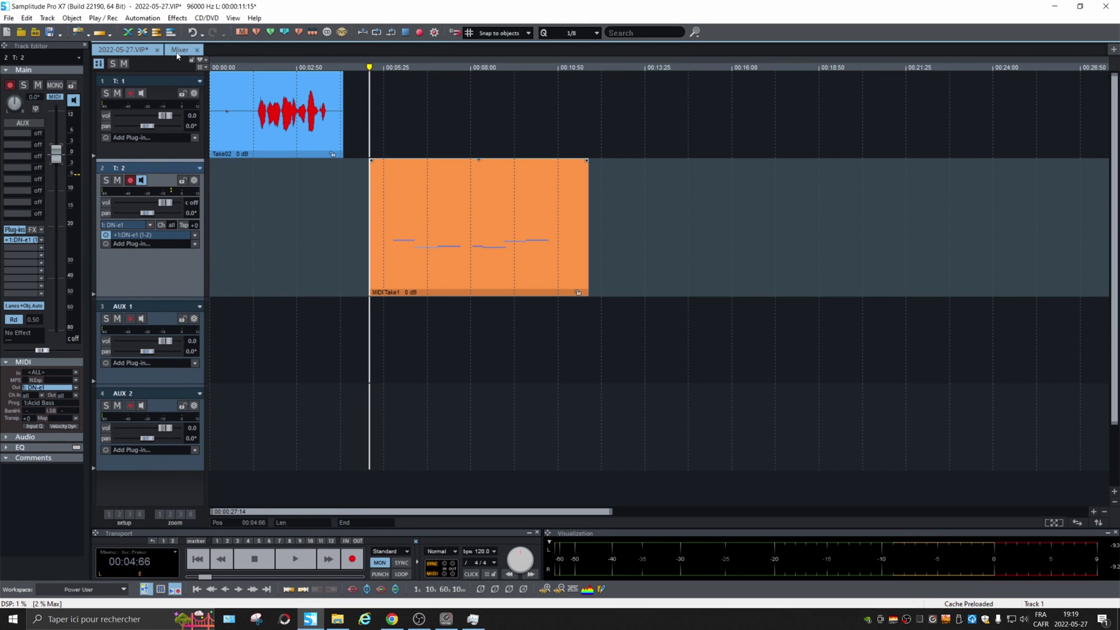
{"action": "left_click", "coordinate": [179, 51]}
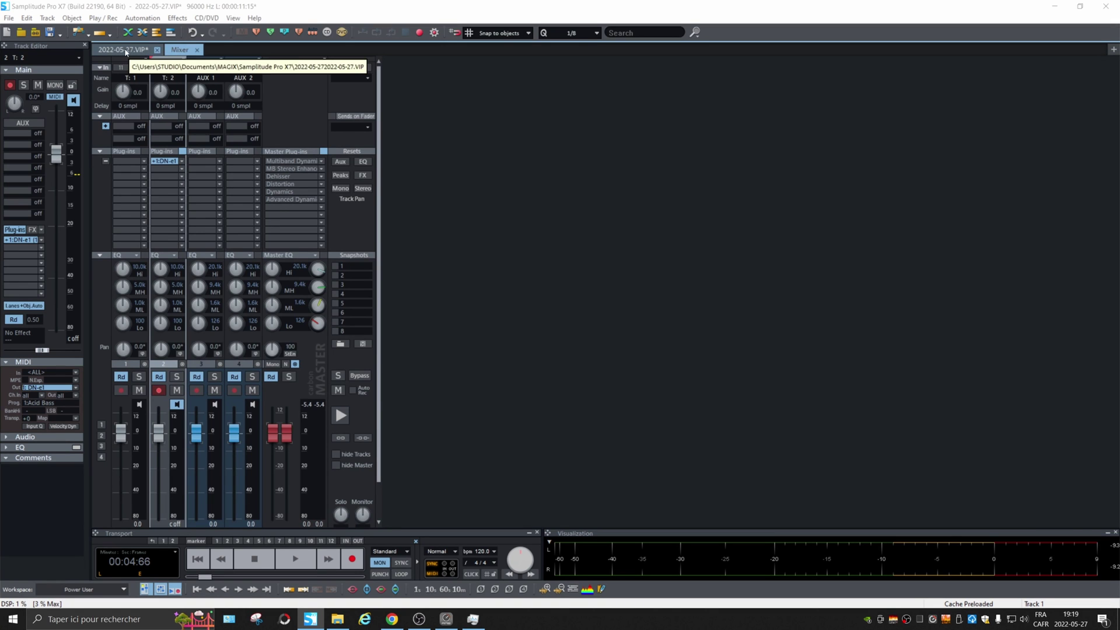
{"action": "left_click", "coordinate": [143, 52]}
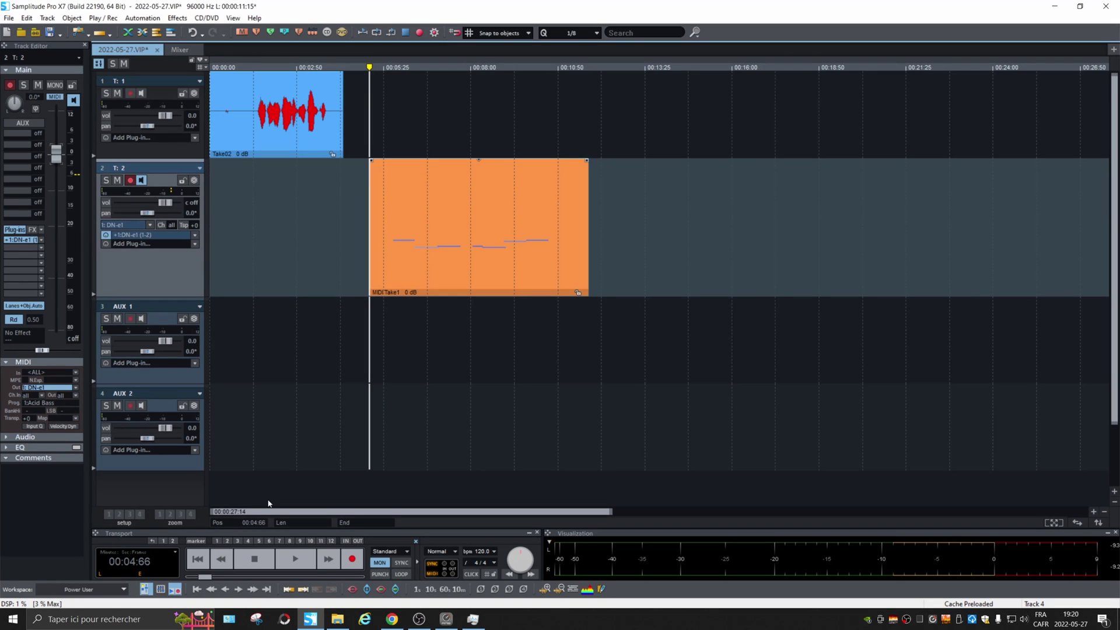
{"action": "left_click", "coordinate": [171, 248]}
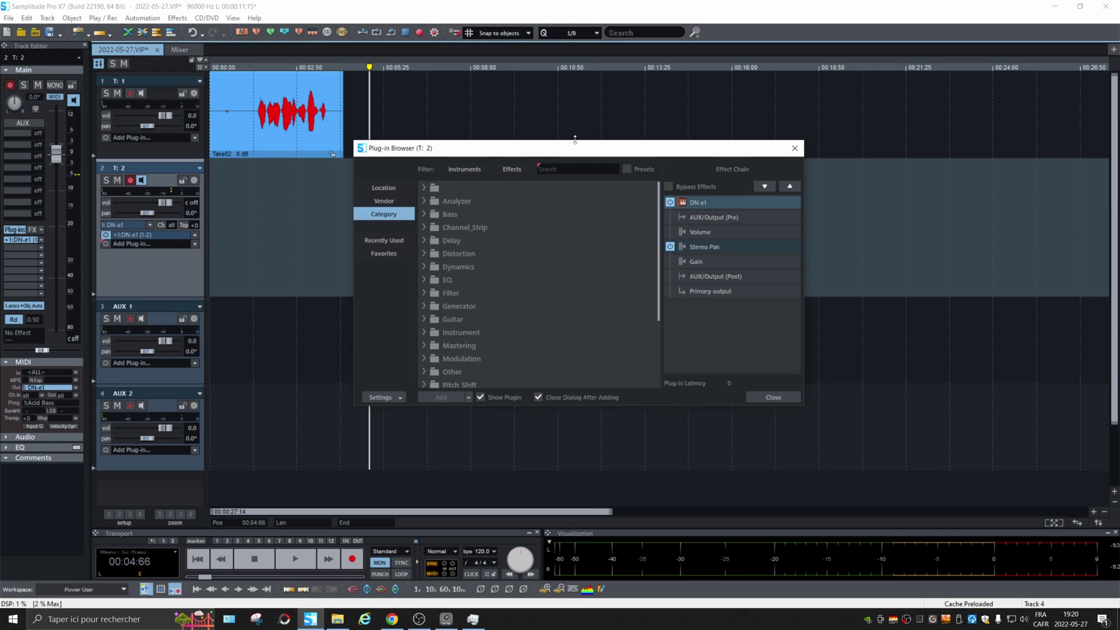
Reposition and close the T: 2 plug-in browser, then drag the mixer tab out to float.
{"action": "left_click_drag", "start_coordinate": [563, 152], "coordinate": [587, 214]}
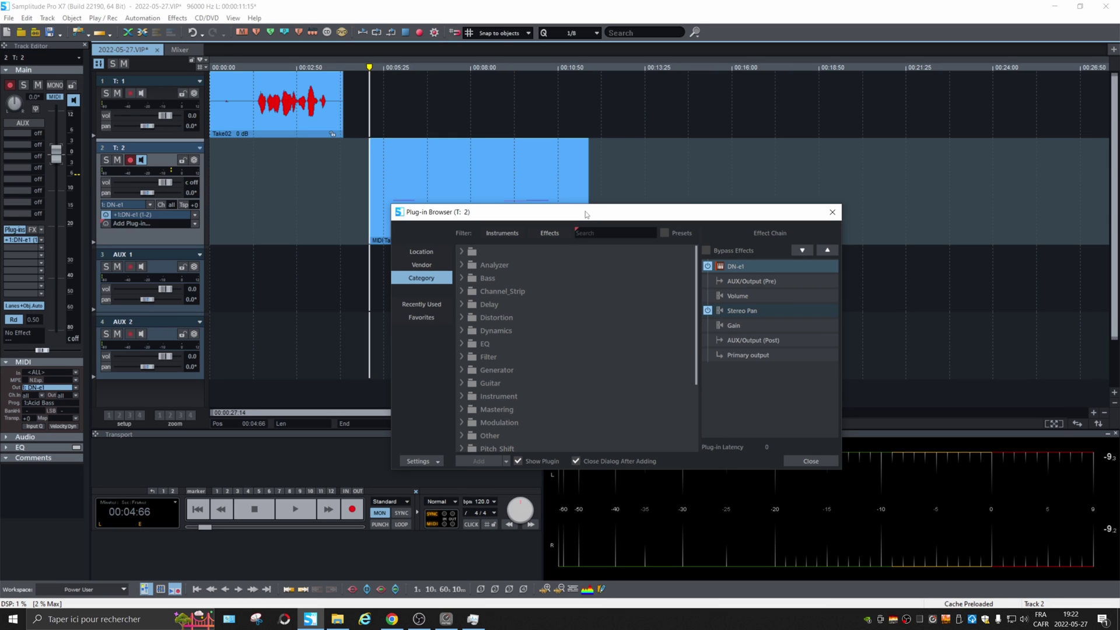
{"action": "left_click_drag", "start_coordinate": [630, 215], "coordinate": [552, 120]}
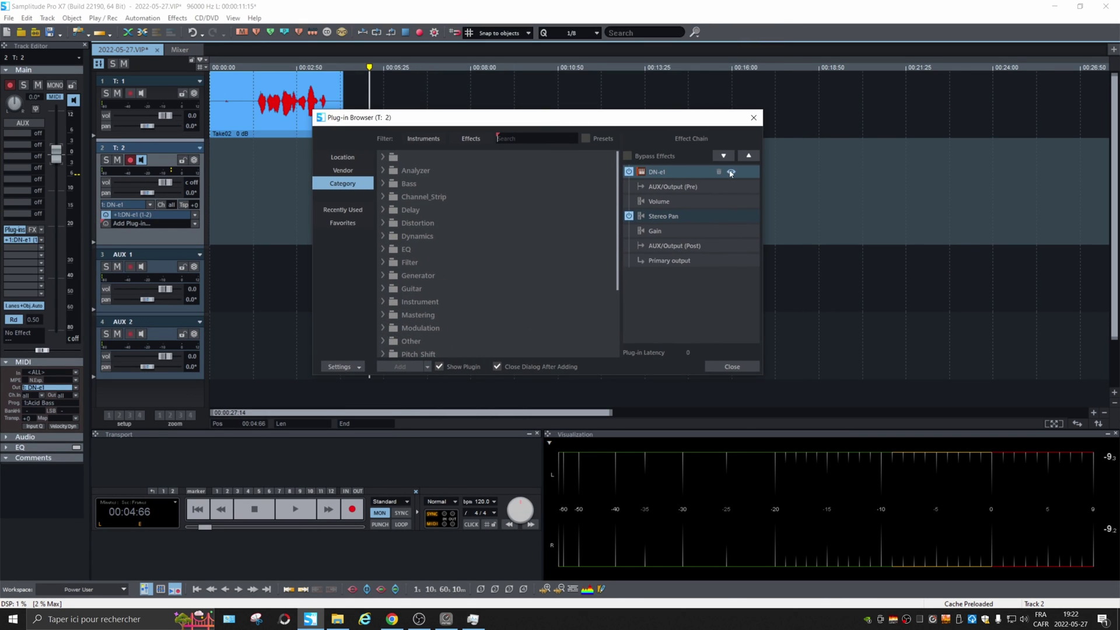
{"action": "left_click", "coordinate": [753, 118]}
{"action": "left_click_drag", "start_coordinate": [184, 54], "coordinate": [384, 166]}
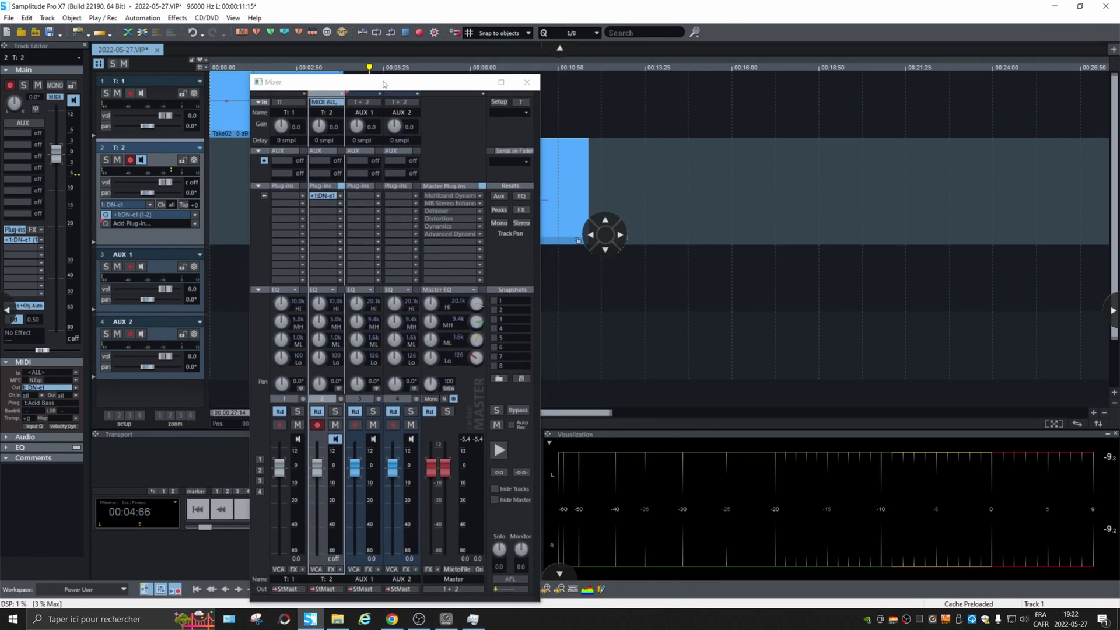
Dock the floating mixer beside the level visualization and widen it to show all channels.
{"action": "left_click_drag", "start_coordinate": [384, 84], "coordinate": [351, 73]}
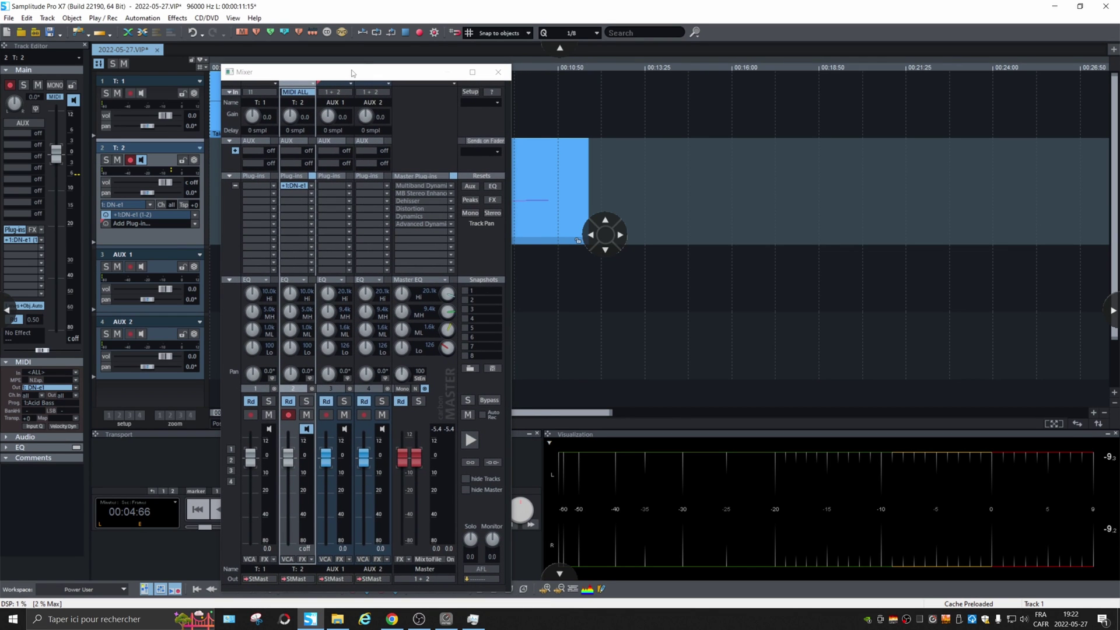
{"action": "left_click_drag", "start_coordinate": [352, 72], "coordinate": [477, 203]}
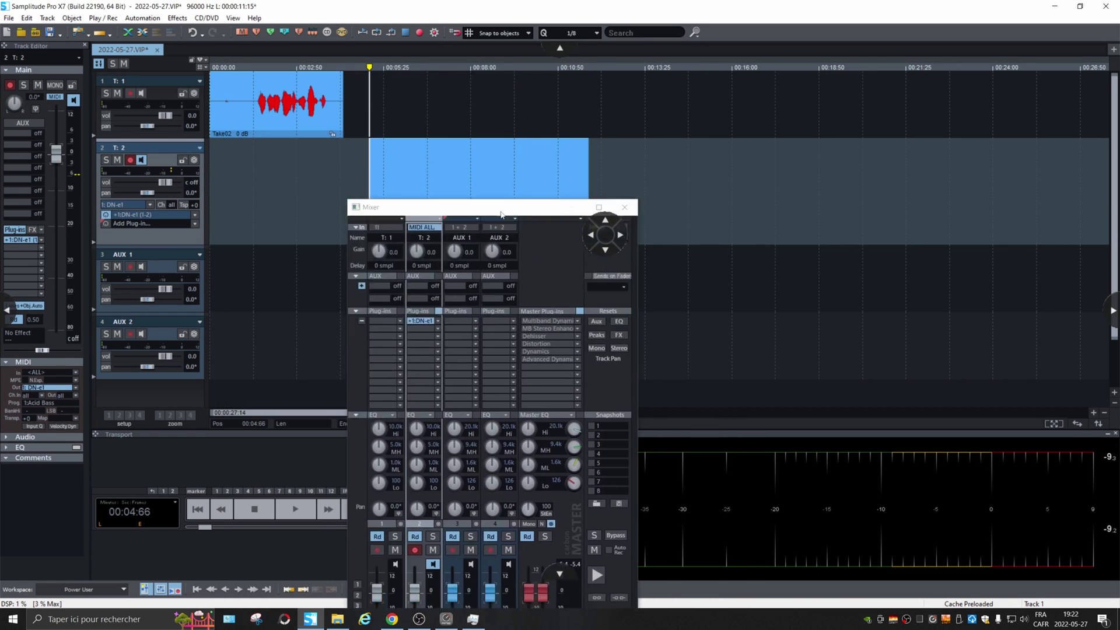
{"action": "left_click", "coordinate": [623, 203]}
{"action": "left_click_drag", "start_coordinate": [550, 232], "coordinate": [848, 503]}
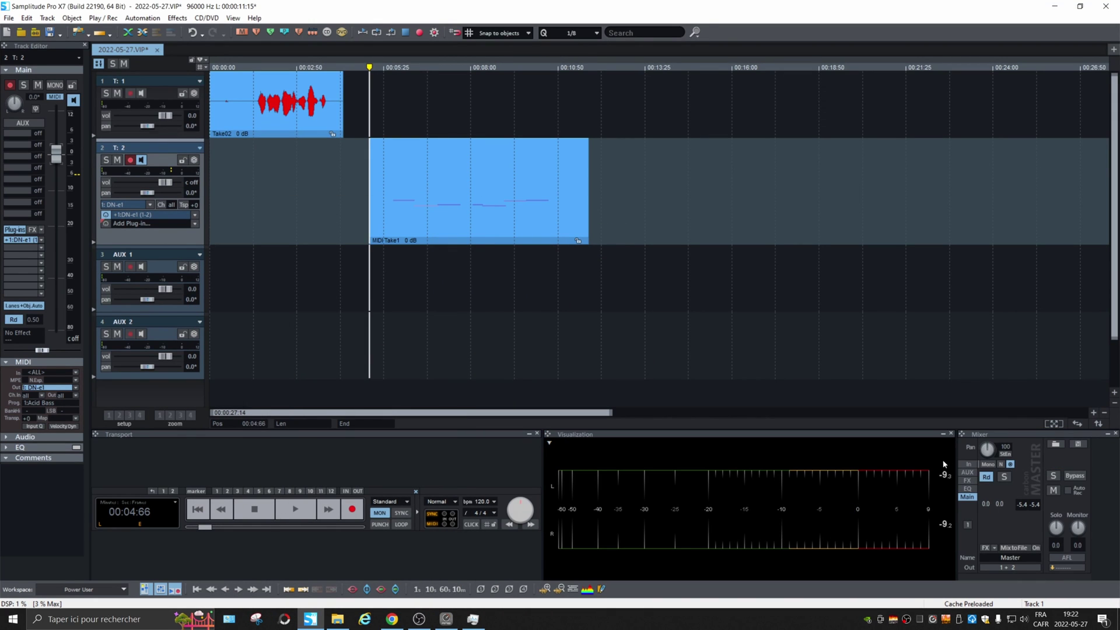
{"action": "left_click_drag", "start_coordinate": [957, 459], "coordinate": [435, 69]}
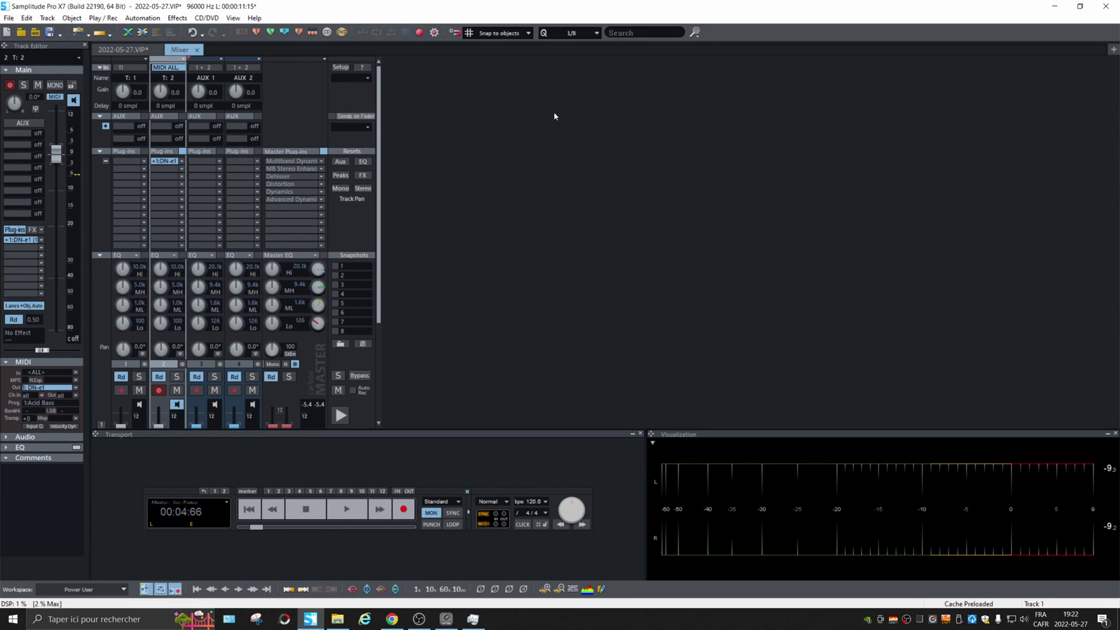
{"action": "left_click", "coordinate": [220, 162]}
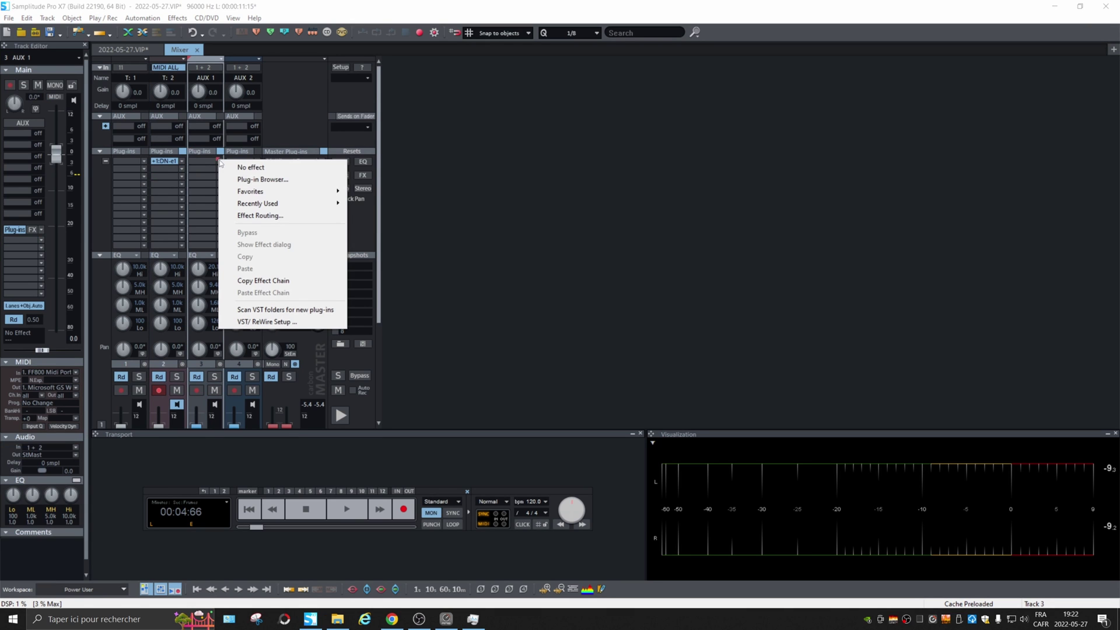
Open the plug-in browser for AUX 1's slot, move it lower, then close it.
{"action": "left_click", "coordinate": [277, 181]}
{"action": "left_click_drag", "start_coordinate": [478, 113], "coordinate": [376, 175]}
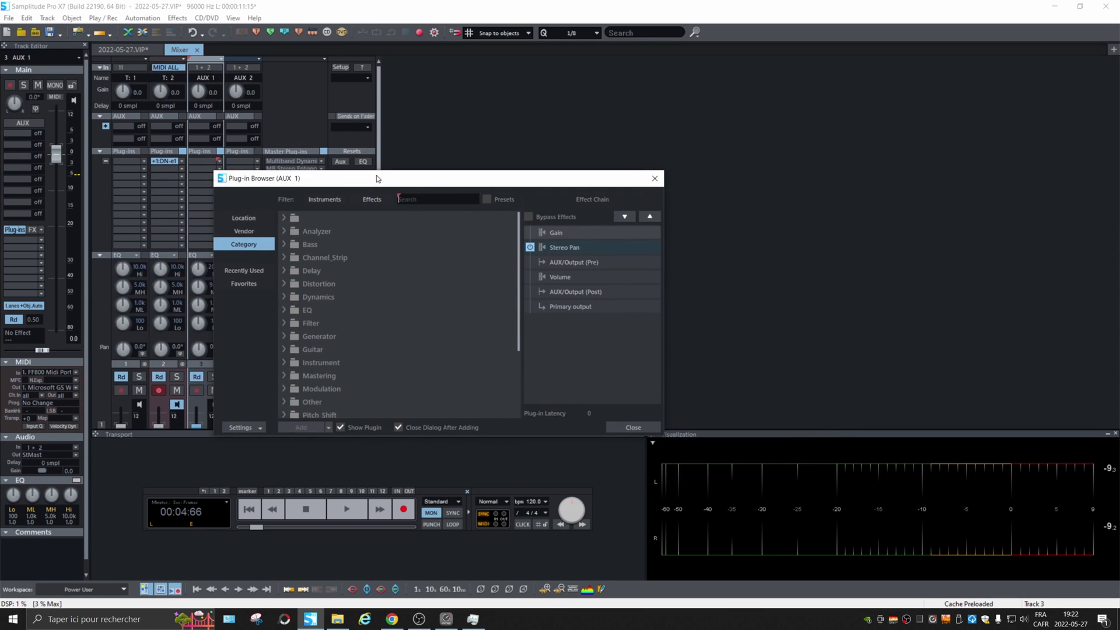
{"action": "left_click", "coordinate": [655, 178]}
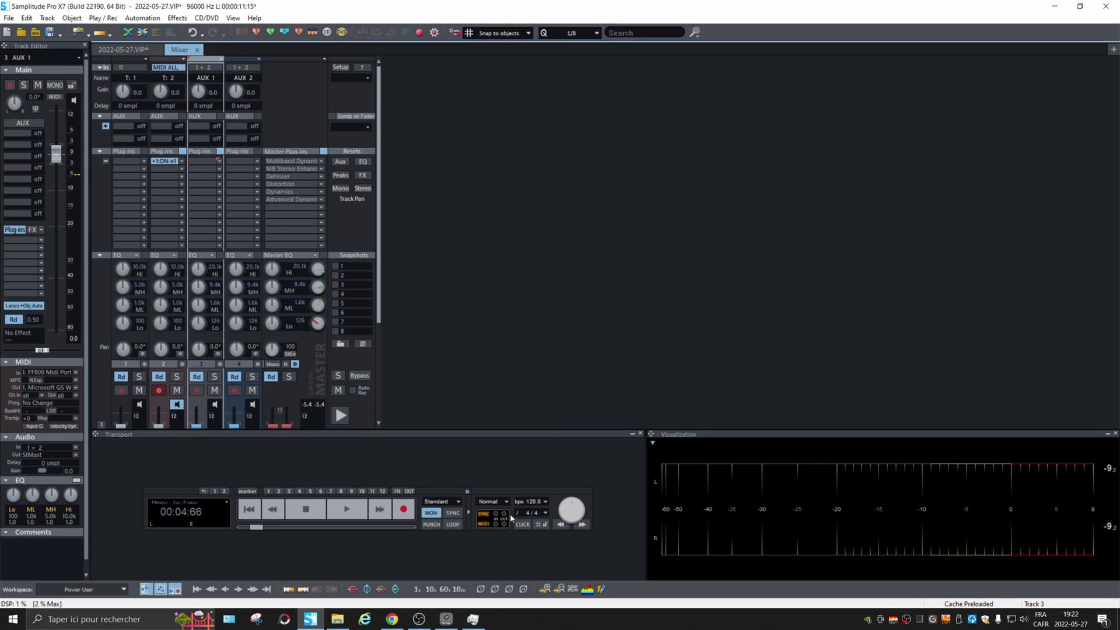
Scroll the Samplitude page in Chrome, then return to the Samplitude Pro X7 project arrangement.
{"action": "left_click", "coordinate": [392, 619]}
{"action": "scroll", "coordinate": [980, 451], "scroll_direction": "down", "scroll_amount": 5}
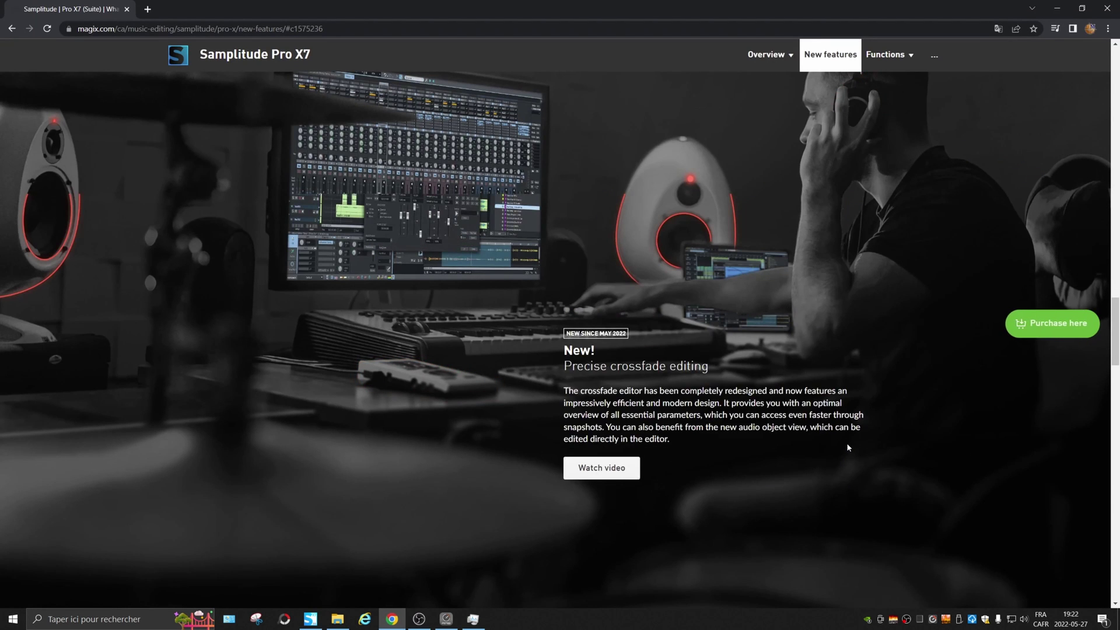
{"action": "scroll", "coordinate": [847, 447], "scroll_direction": "down", "scroll_amount": 1}
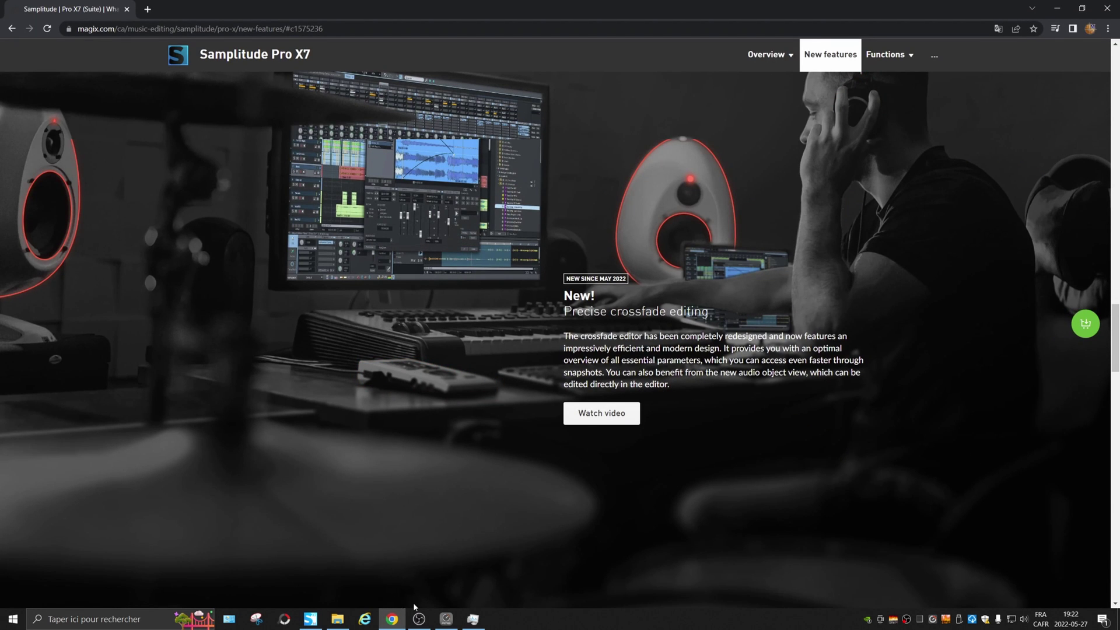
{"action": "left_click", "coordinate": [310, 622]}
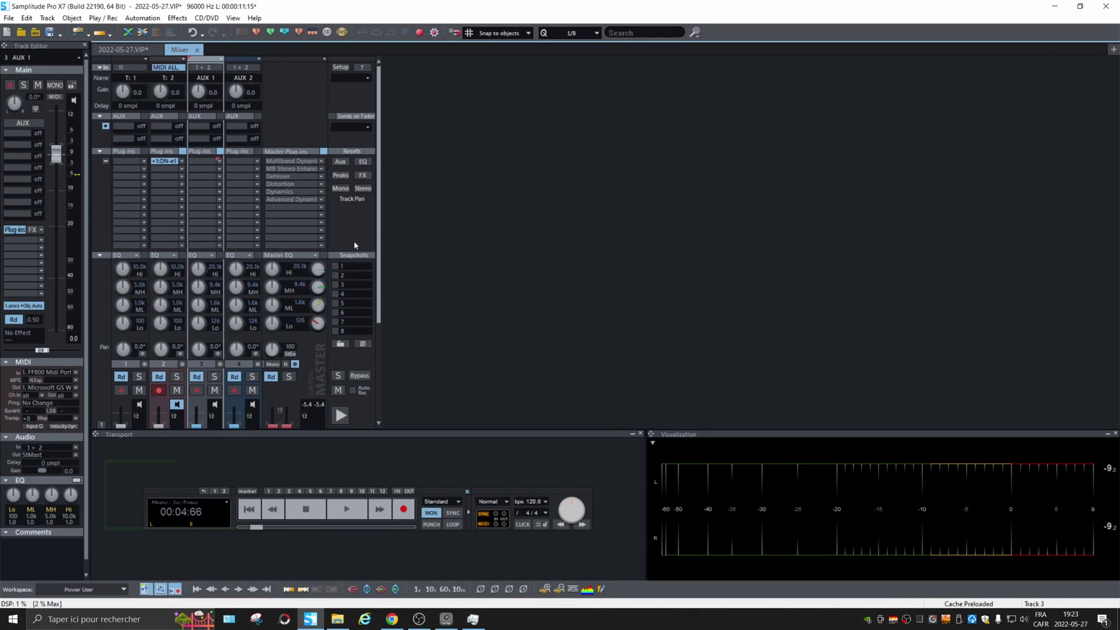
{"action": "left_click", "coordinate": [123, 49]}
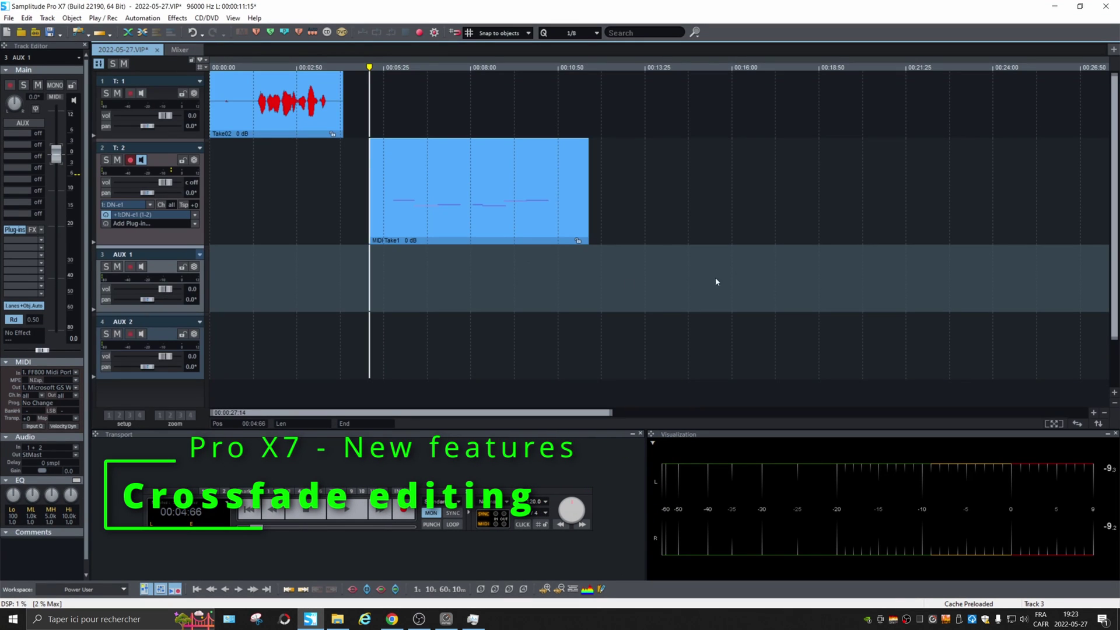
Split Take02 at 00:01:20 with auto-crossfade on, and slide the right half over the left.
{"action": "left_click", "coordinate": [252, 102]}
{"action": "left_click", "coordinate": [251, 67]}
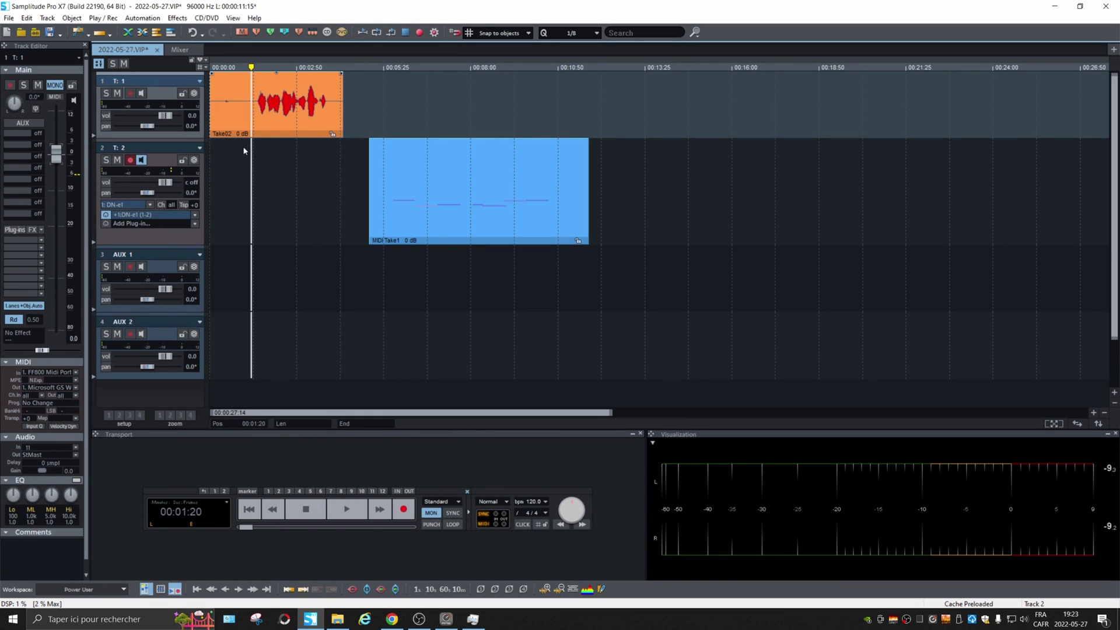
{"action": "key", "text": "t"}
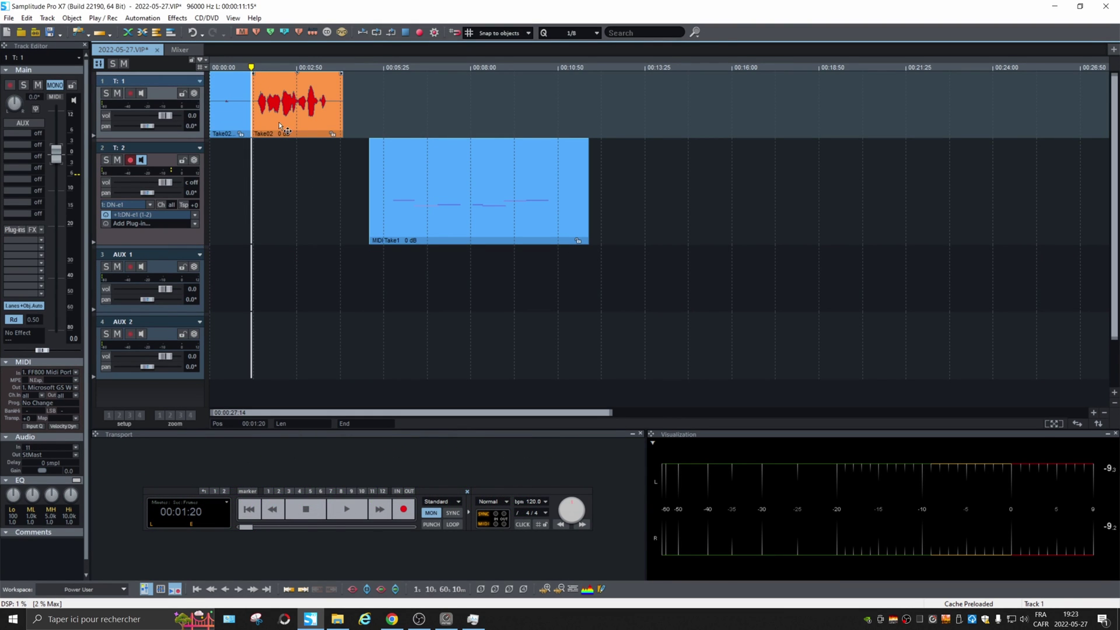
{"action": "left_click", "coordinate": [127, 32]}
{"action": "left_click_drag", "start_coordinate": [259, 78], "coordinate": [271, 127]}
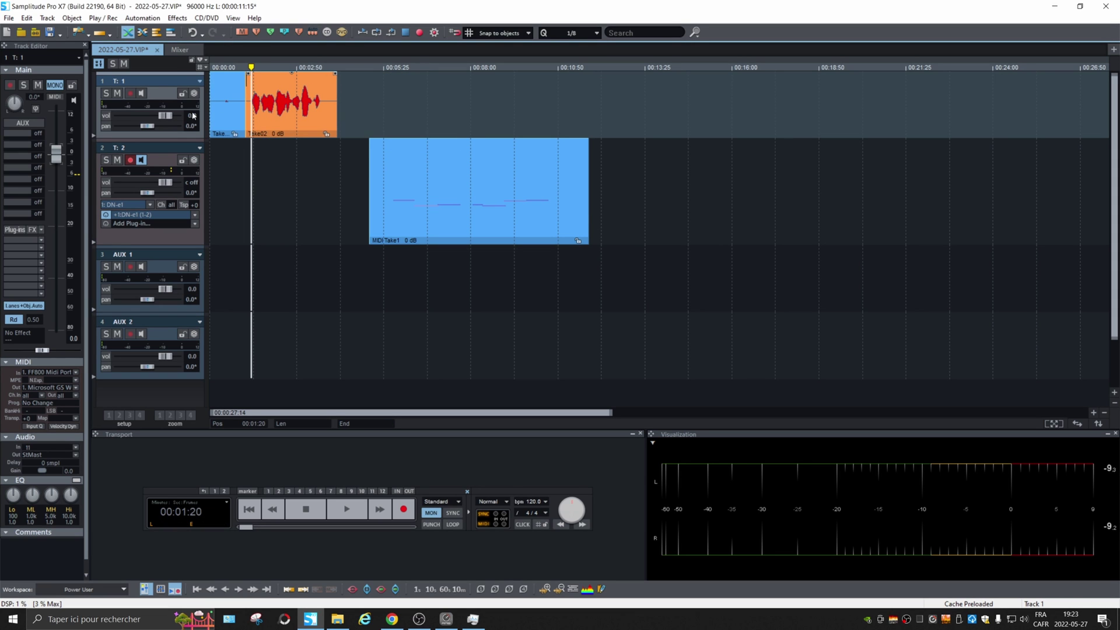
Zoom in on the crossfade join, enlarge track 1, and bring up the crossfade's context menu.
{"action": "left_click", "coordinate": [247, 64]}
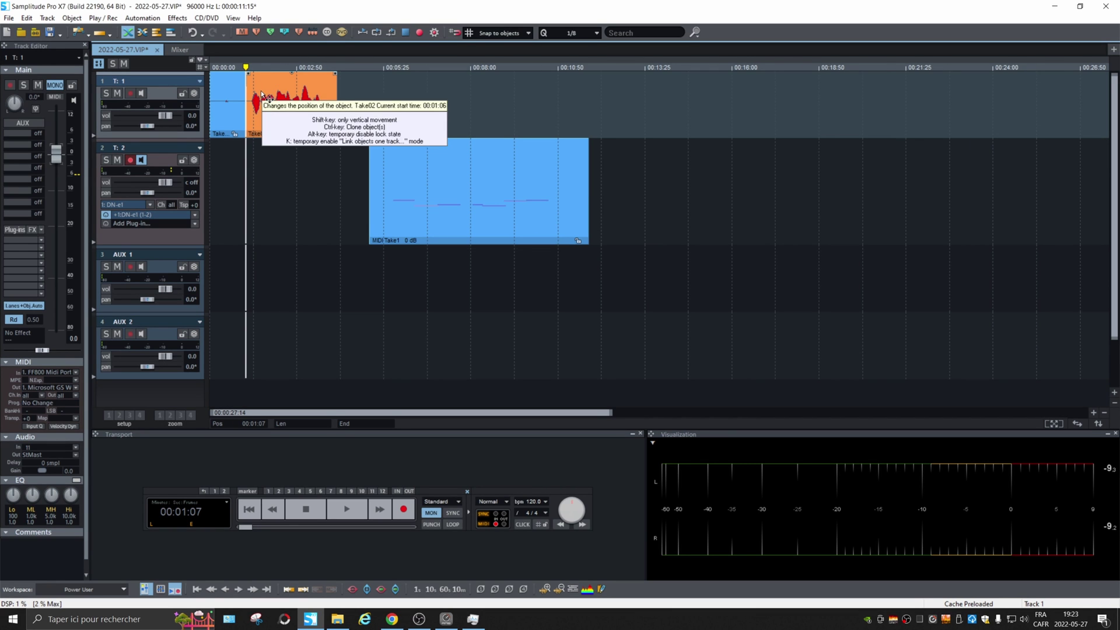
{"action": "key", "text": "Up"}
{"action": "key", "text": "Up"}
{"action": "key", "text": "Up"}
{"action": "key", "text": "ctrl+Up"}
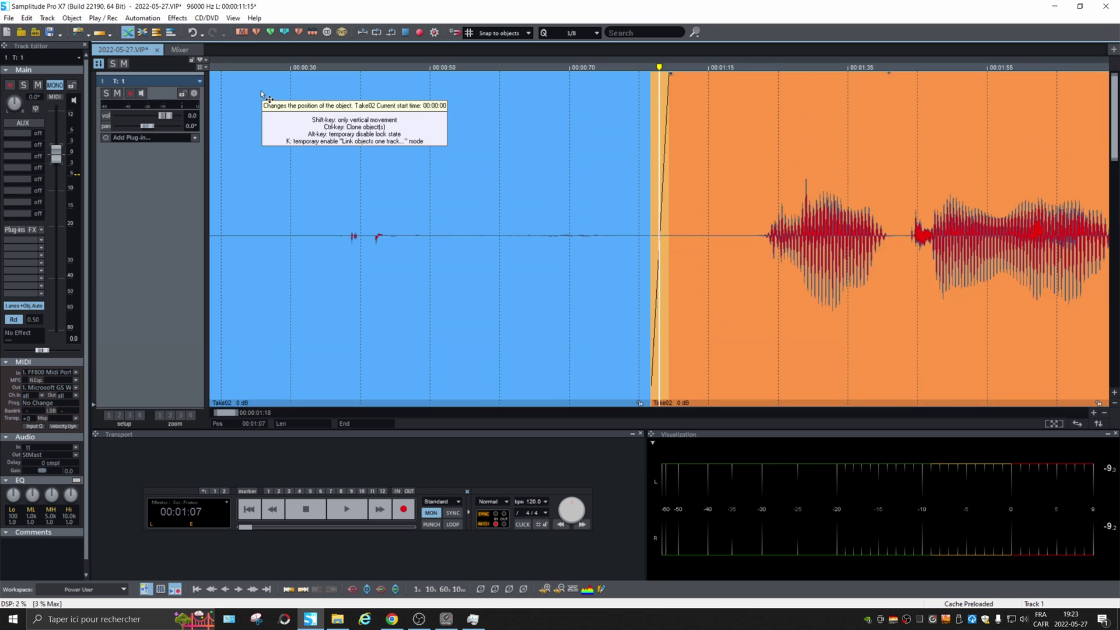
{"action": "key", "text": "Up"}
{"action": "key", "text": "Up"}
{"action": "right_click", "coordinate": [606, 229]}
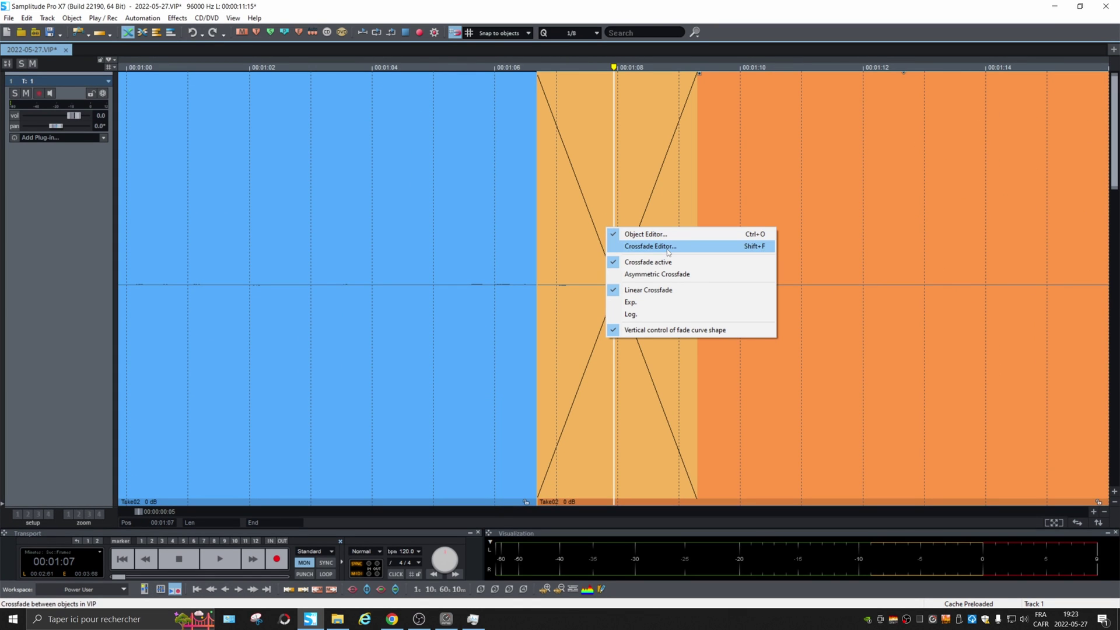
In the Crossfade Editor, adjust the fade handles, set the length to 22 ms, and confirm with OK.
{"action": "left_click", "coordinate": [668, 247]}
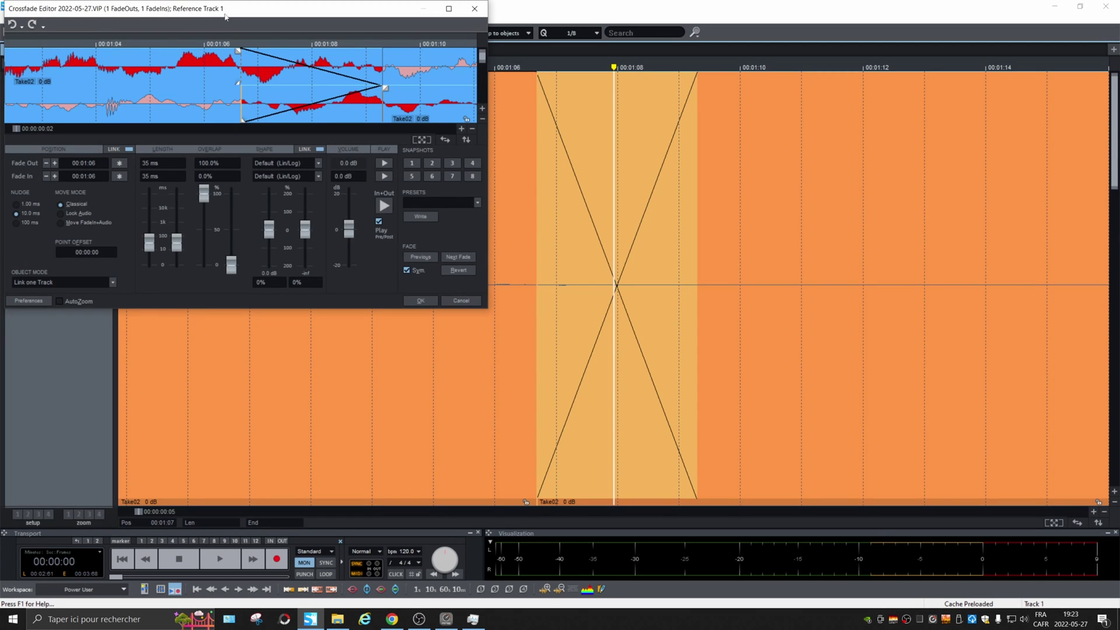
{"action": "left_click_drag", "start_coordinate": [225, 17], "coordinate": [541, 153]}
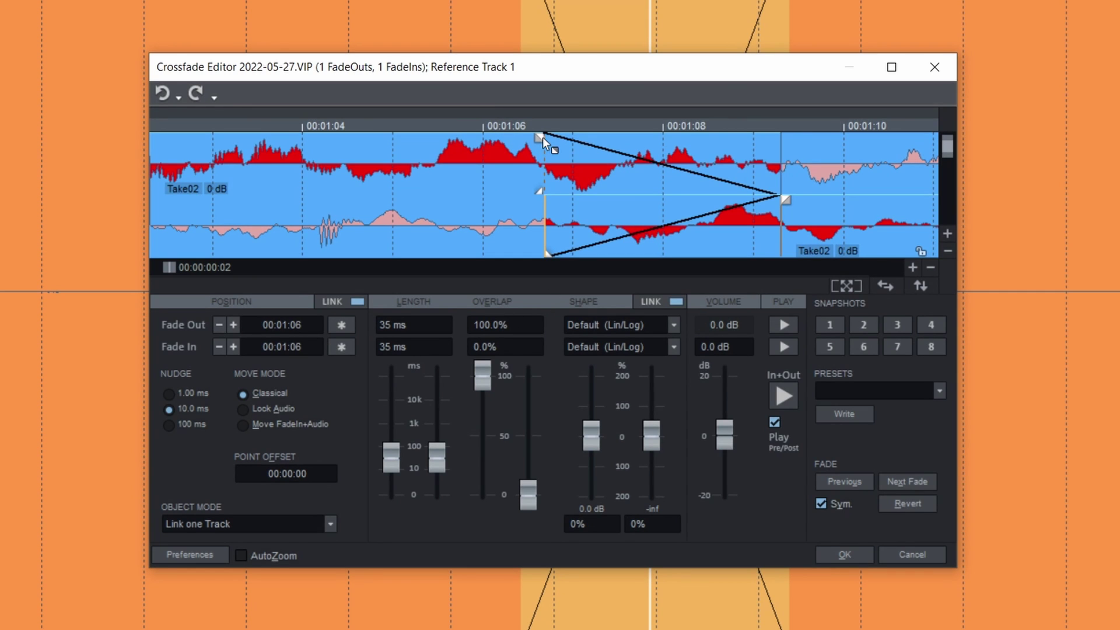
{"action": "left_click_drag", "start_coordinate": [542, 138], "coordinate": [496, 139]}
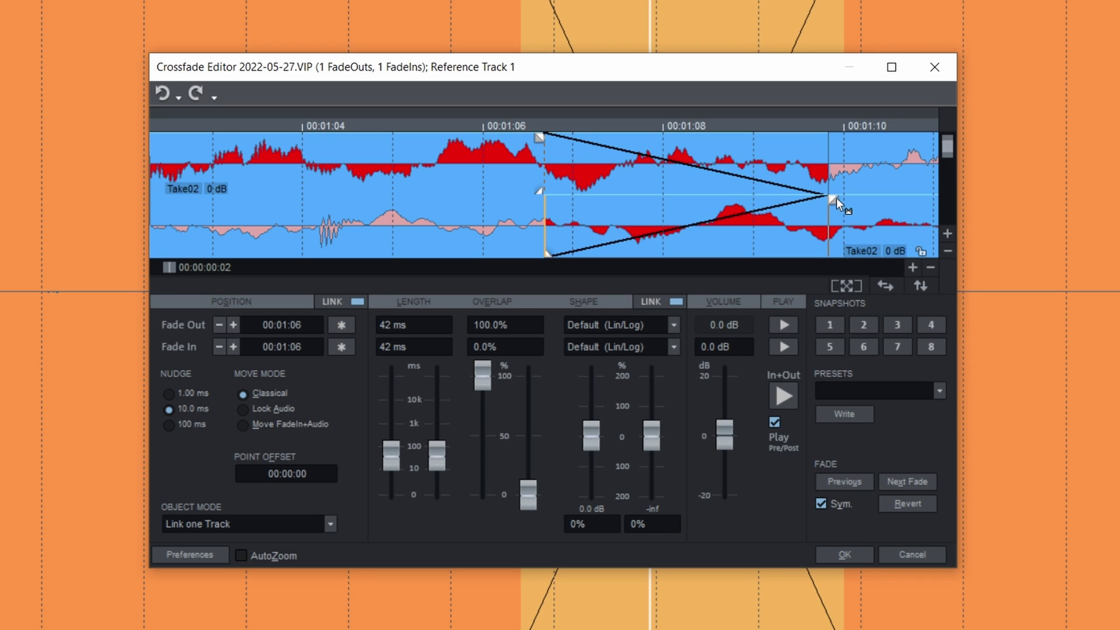
{"action": "left_click_drag", "start_coordinate": [836, 198], "coordinate": [764, 200]}
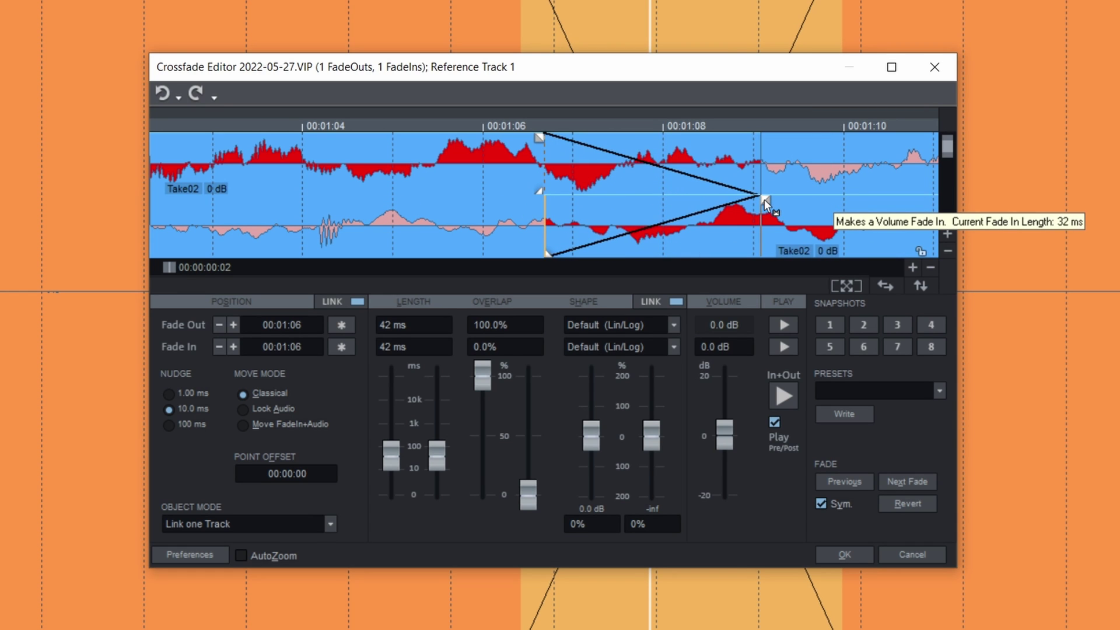
{"action": "left_click_drag", "start_coordinate": [537, 192], "coordinate": [476, 196]}
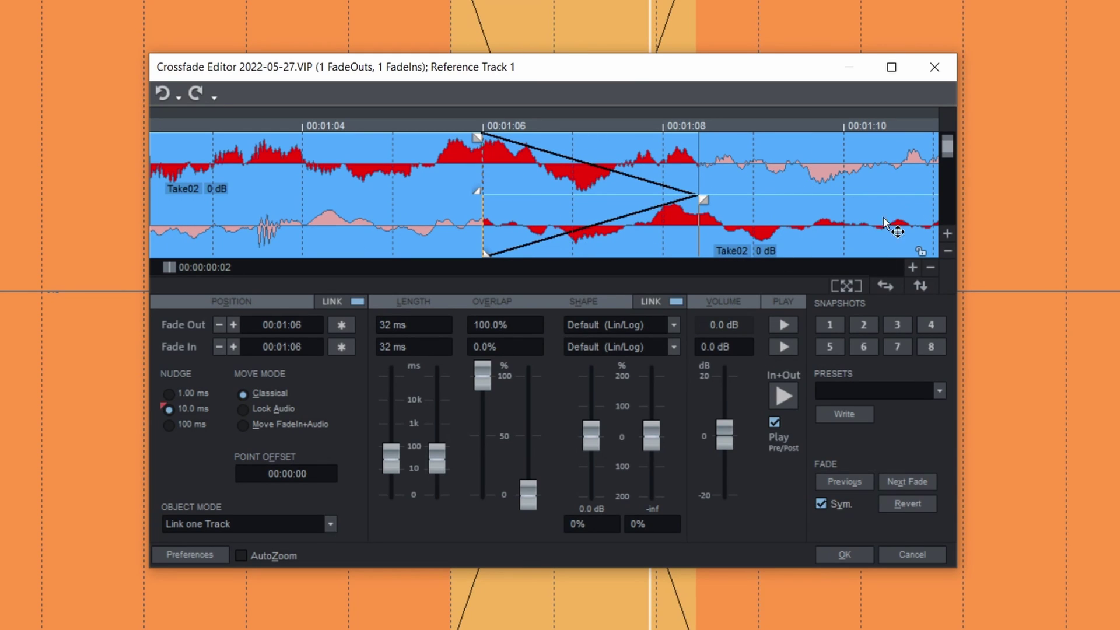
{"action": "mouse_move", "coordinate": [400, 457]}
{"action": "left_mouse_down"}
{"action": "mouse_move", "coordinate": [389, 428]}
{"action": "mouse_move", "coordinate": [387, 459]}
{"action": "left_mouse_up"}
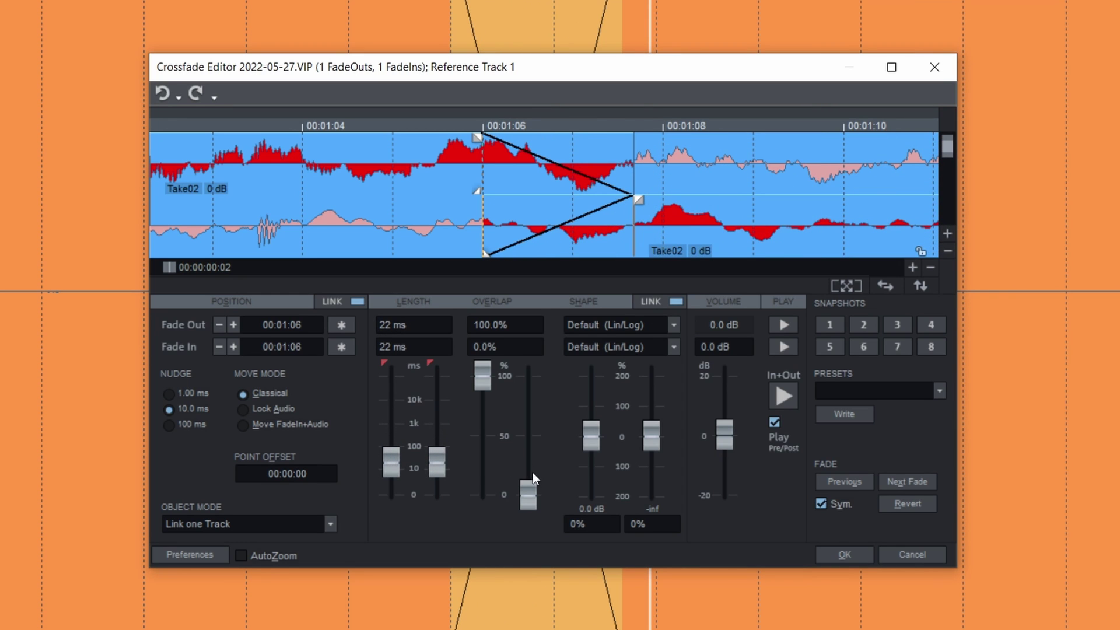
{"action": "mouse_move", "coordinate": [492, 380]}
{"action": "left_mouse_down"}
{"action": "mouse_move", "coordinate": [478, 471]}
{"action": "mouse_move", "coordinate": [485, 363]}
{"action": "left_mouse_up"}
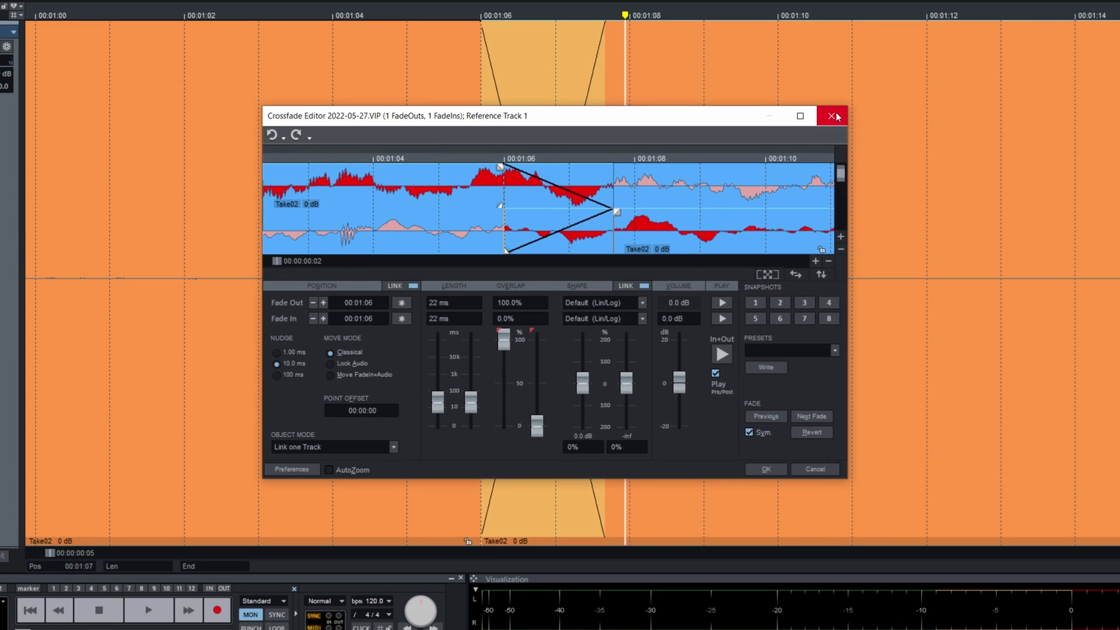
{"action": "left_click", "coordinate": [837, 117]}
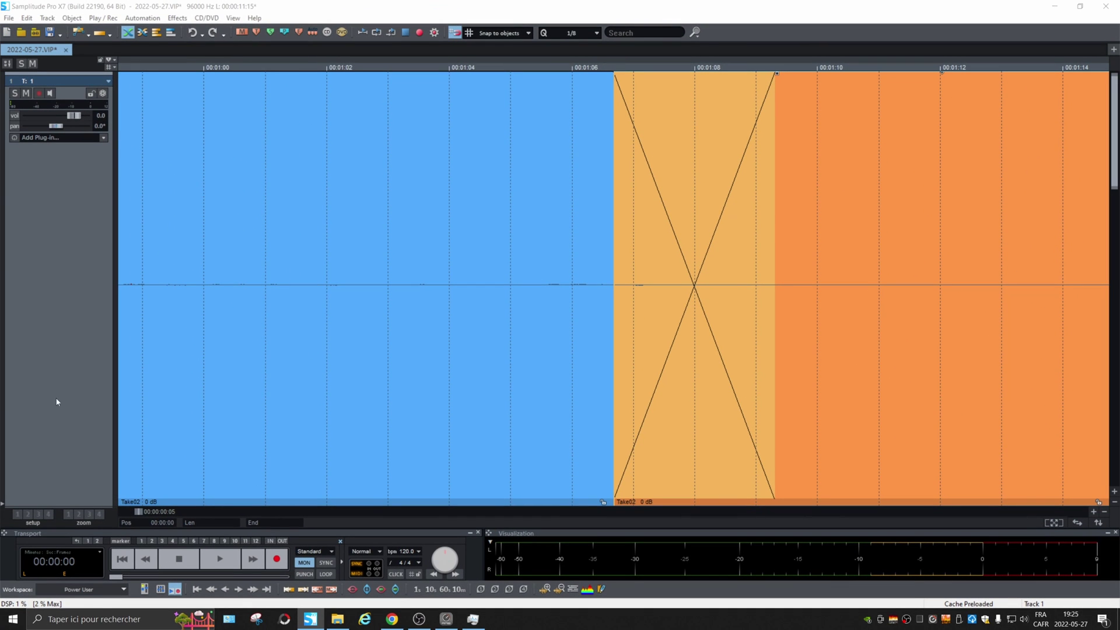
Switch the workspace layout to Default and open the mixer with M.
{"action": "left_click", "coordinate": [94, 589]}
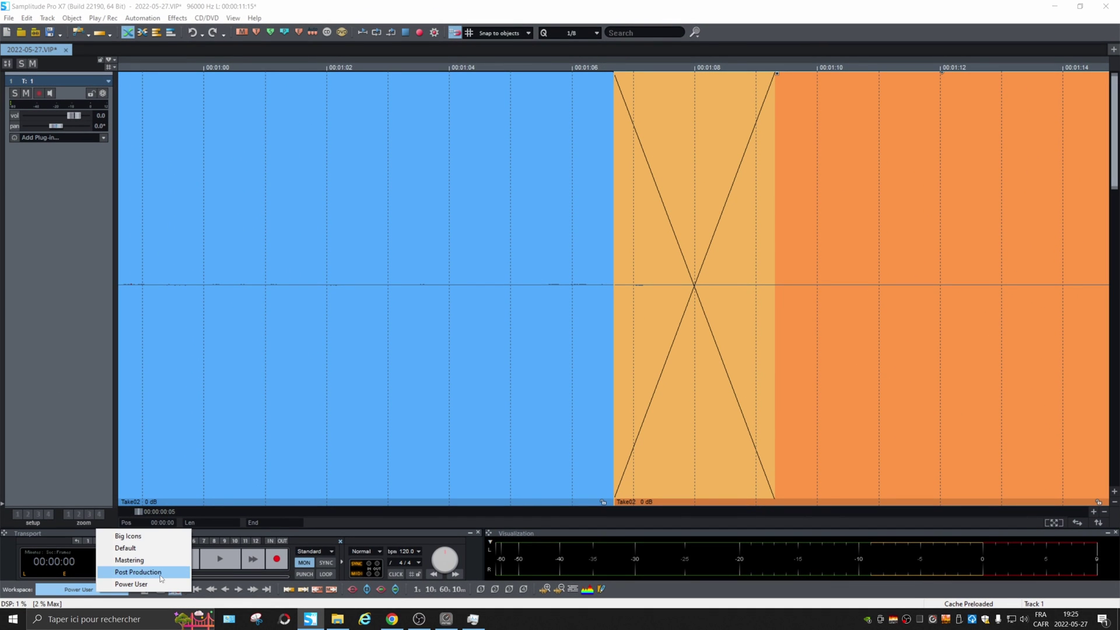
{"action": "left_click", "coordinate": [125, 547]}
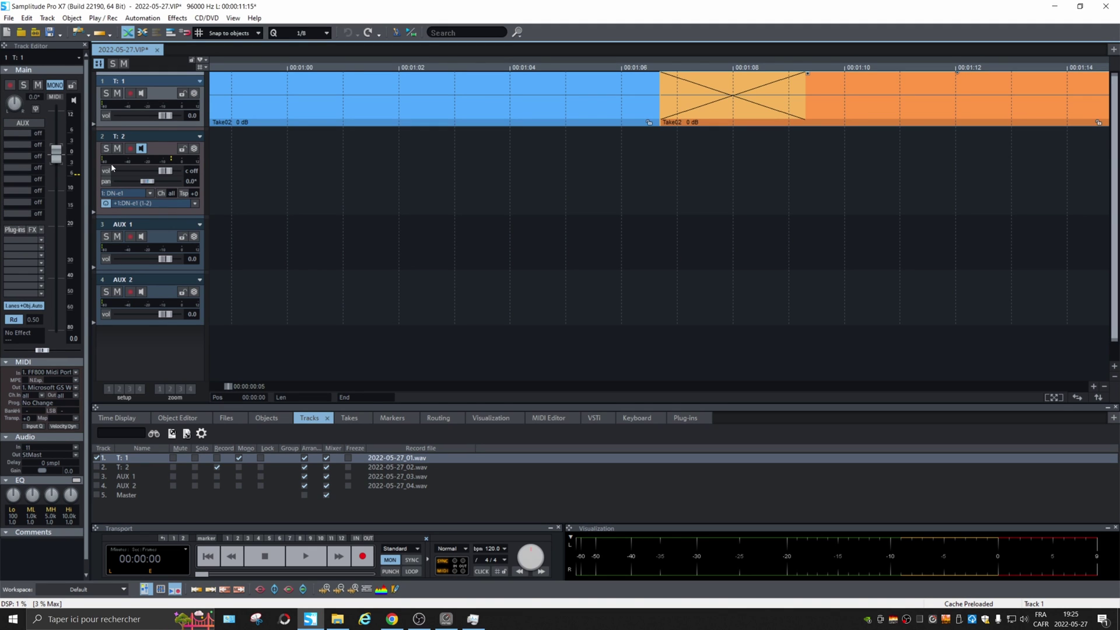
{"action": "key", "text": "m"}
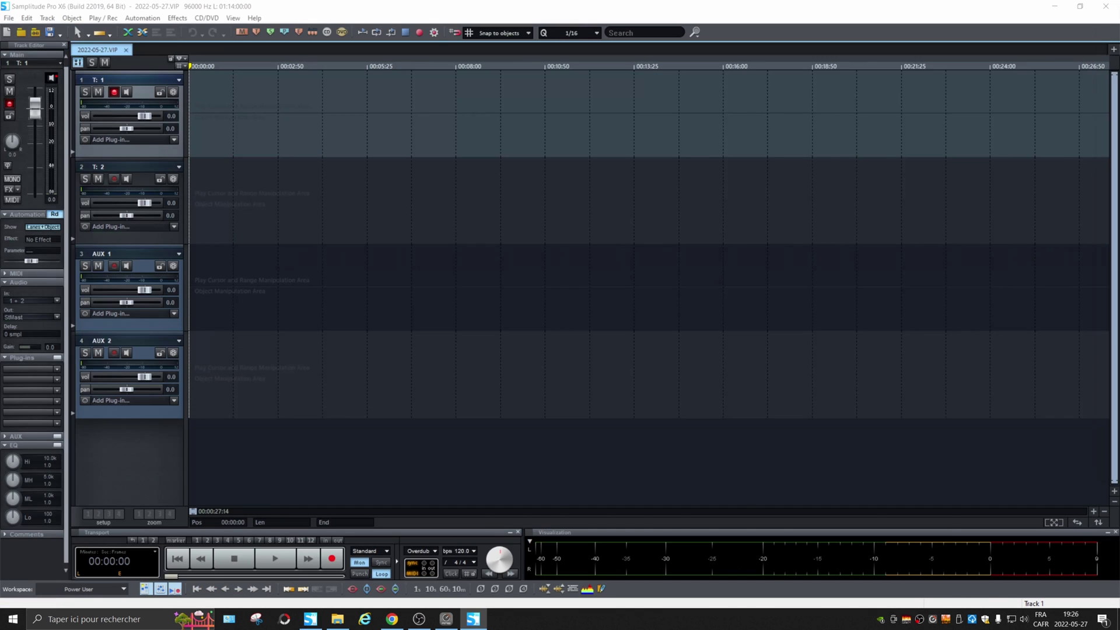
Open and reposition the Pro X6 mixer, and route track 1's first aux send to AUX 1.
{"action": "key", "text": "m"}
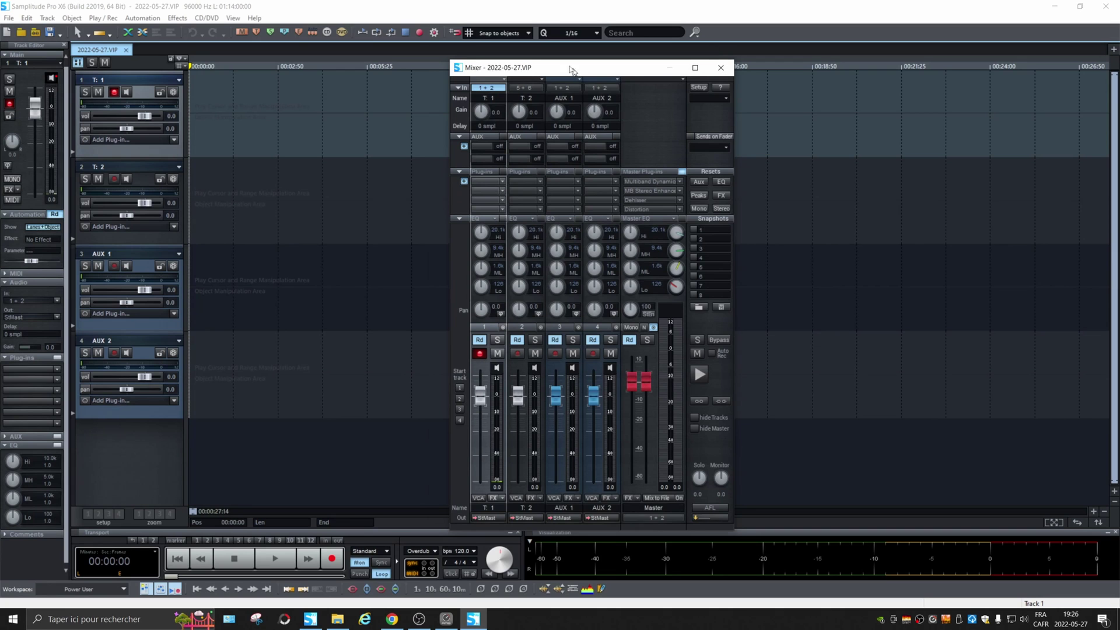
{"action": "left_click_drag", "start_coordinate": [577, 76], "coordinate": [557, 63]}
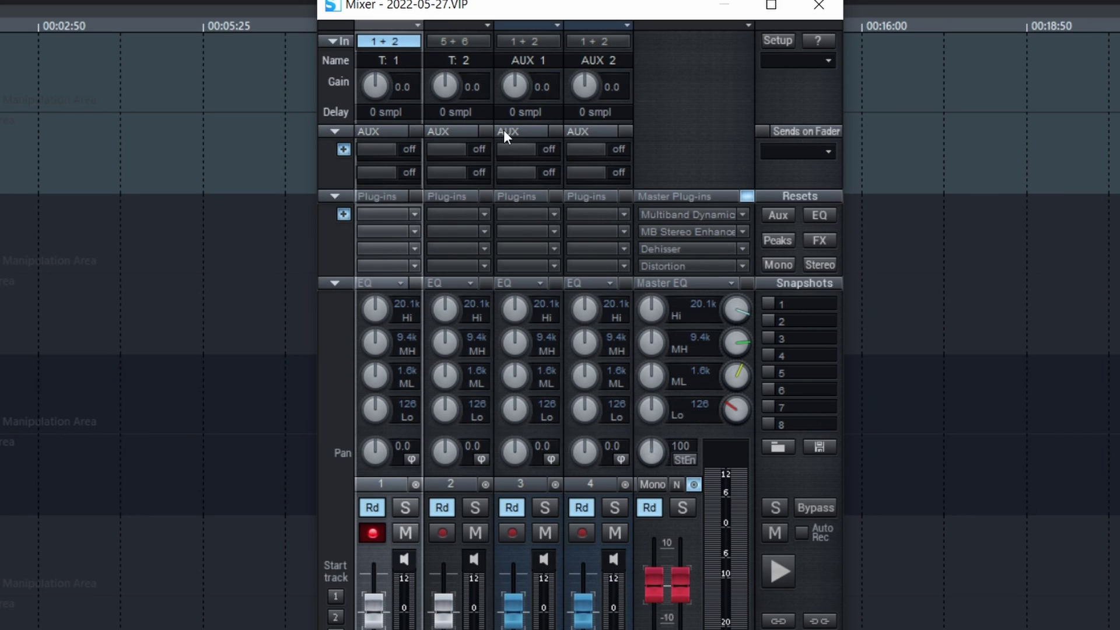
{"action": "left_click", "coordinate": [371, 153]}
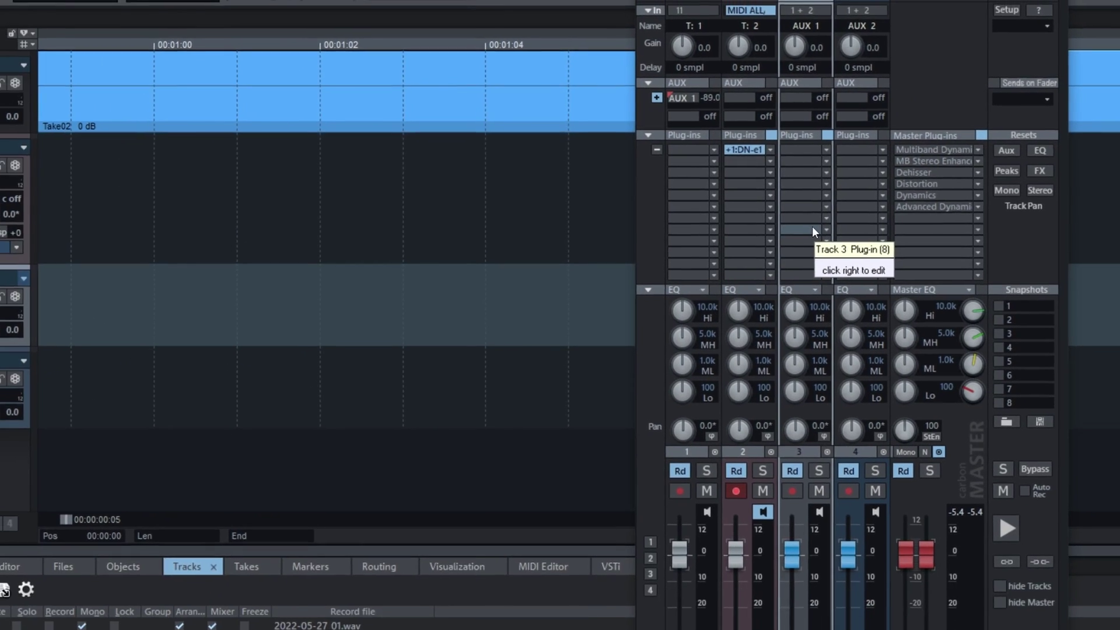
Bring the MAGIX Samplitude Pro X7 page in Chrome back to the front.
{"action": "left_click", "coordinate": [389, 619]}
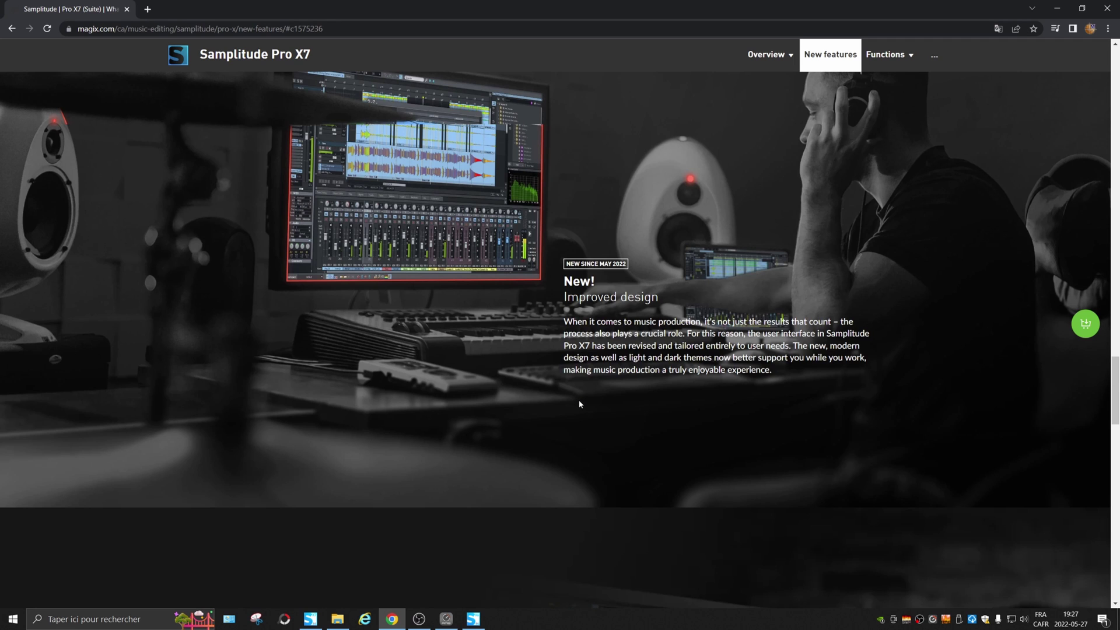
Scroll to HIGHLIGHTS and highlight each New in Pro X7 line, from MIDI VST support to Melodyne 5 essential.
{"action": "scroll", "coordinate": [580, 400], "scroll_direction": "down", "scroll_amount": 6}
{"action": "scroll", "coordinate": [582, 402], "scroll_direction": "down", "scroll_amount": 2}
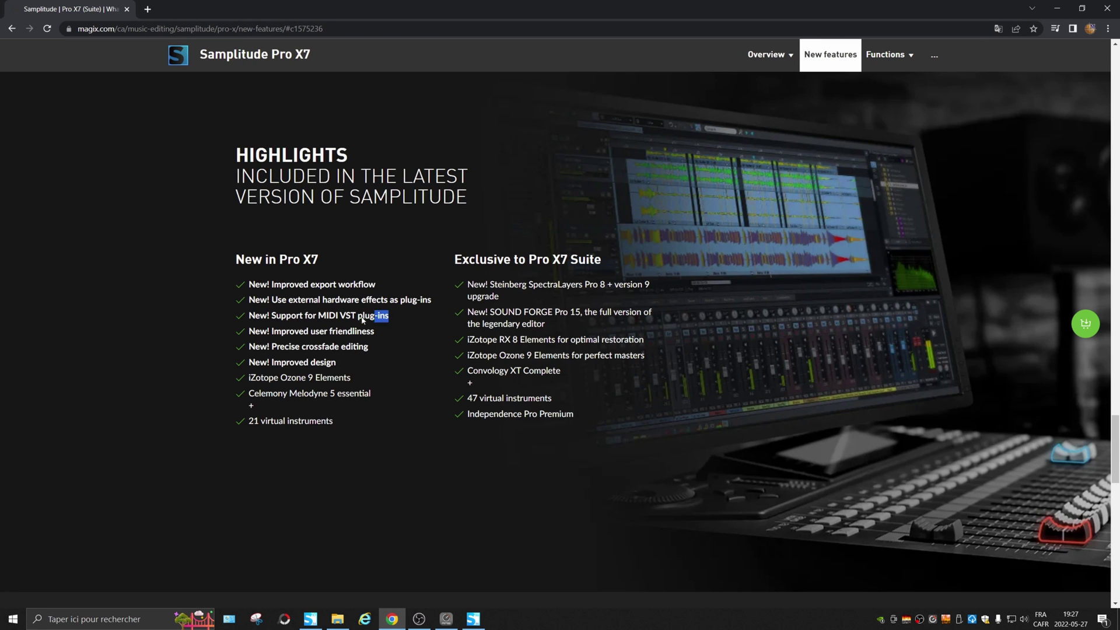
{"action": "left_click_drag", "start_coordinate": [362, 320], "coordinate": [310, 319]}
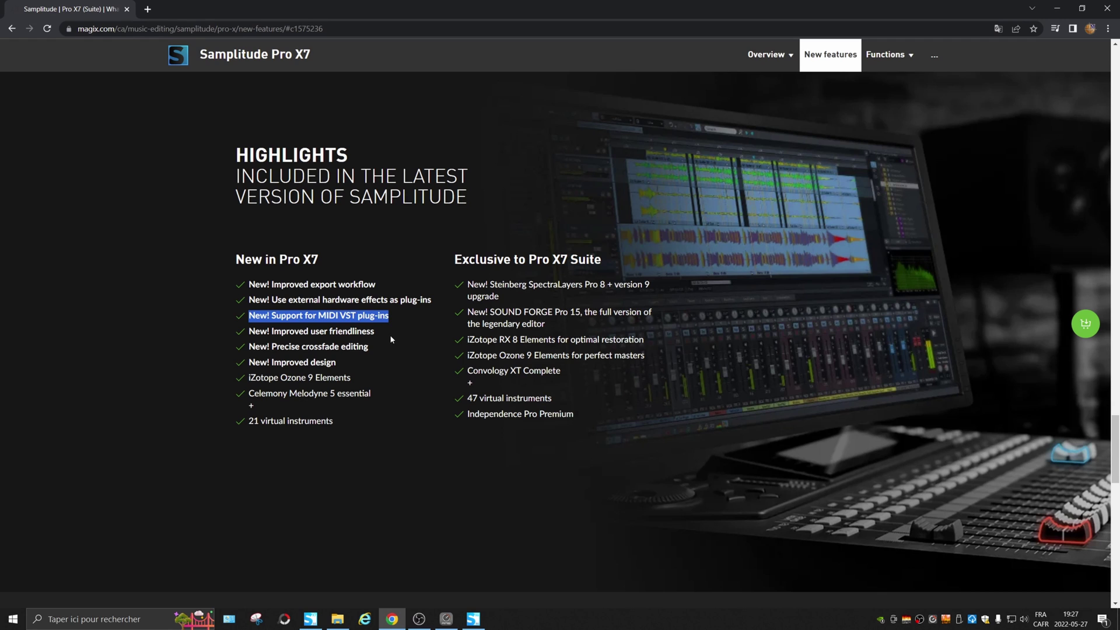
{"action": "left_click_drag", "start_coordinate": [385, 335], "coordinate": [252, 335]}
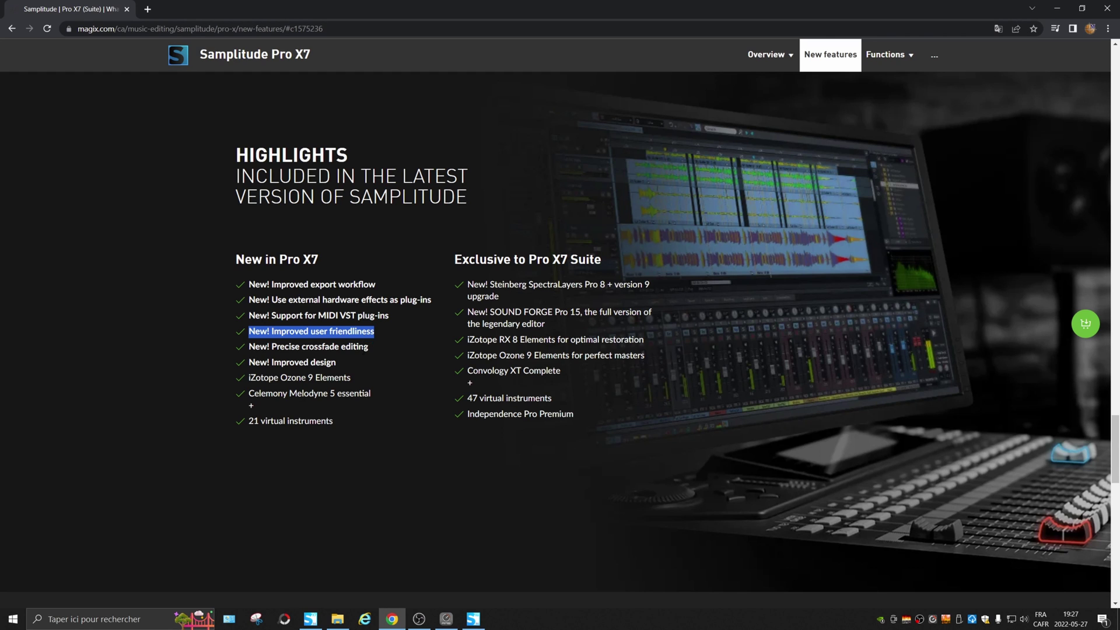
{"action": "left_click_drag", "start_coordinate": [370, 352], "coordinate": [258, 349]}
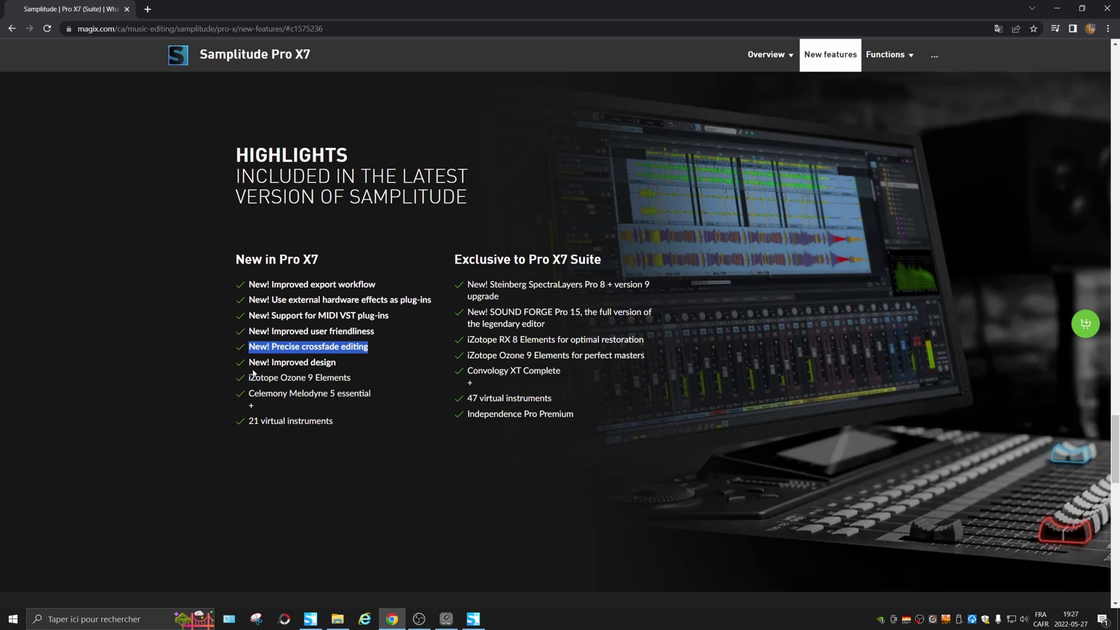
{"action": "left_click_drag", "start_coordinate": [348, 365], "coordinate": [266, 363]}
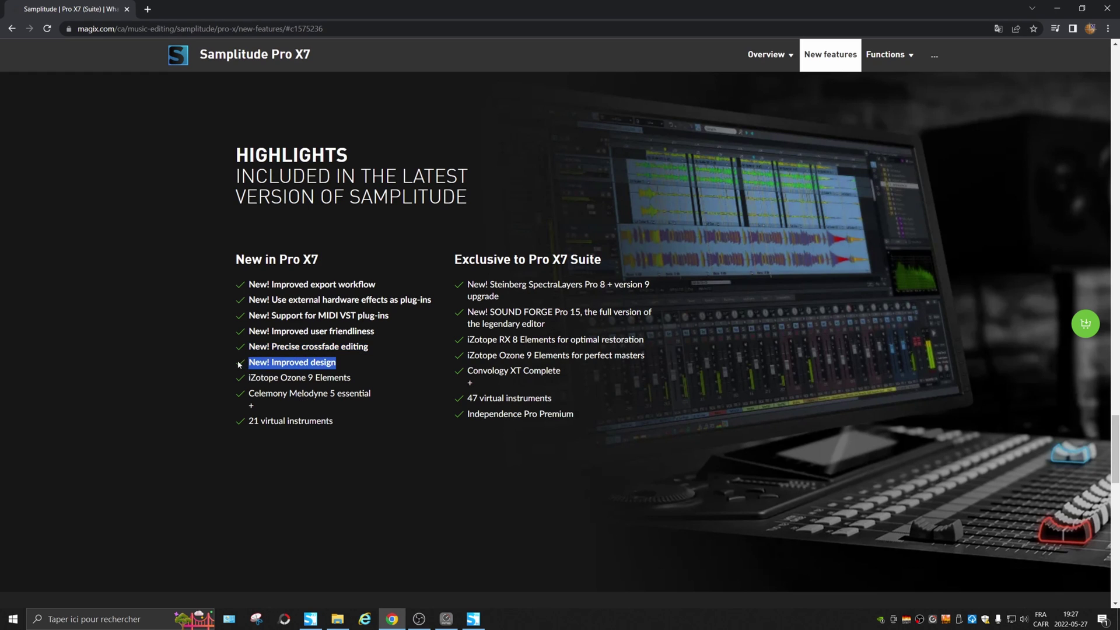
{"action": "left_click_drag", "start_coordinate": [303, 379], "coordinate": [270, 380]}
{"action": "left_click_drag", "start_coordinate": [376, 398], "coordinate": [243, 394]}
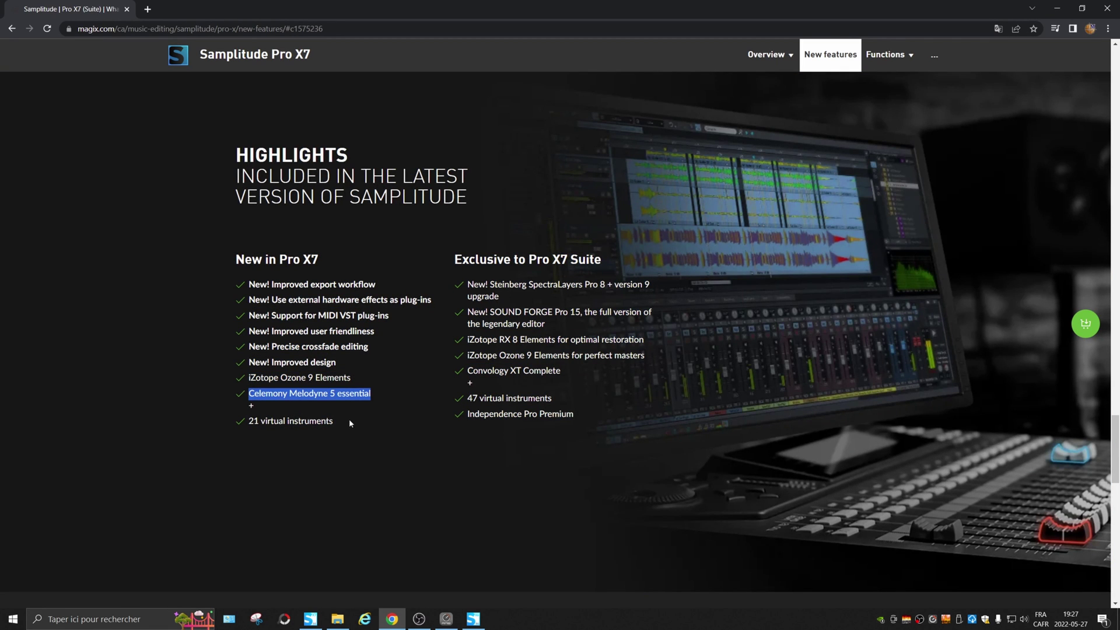